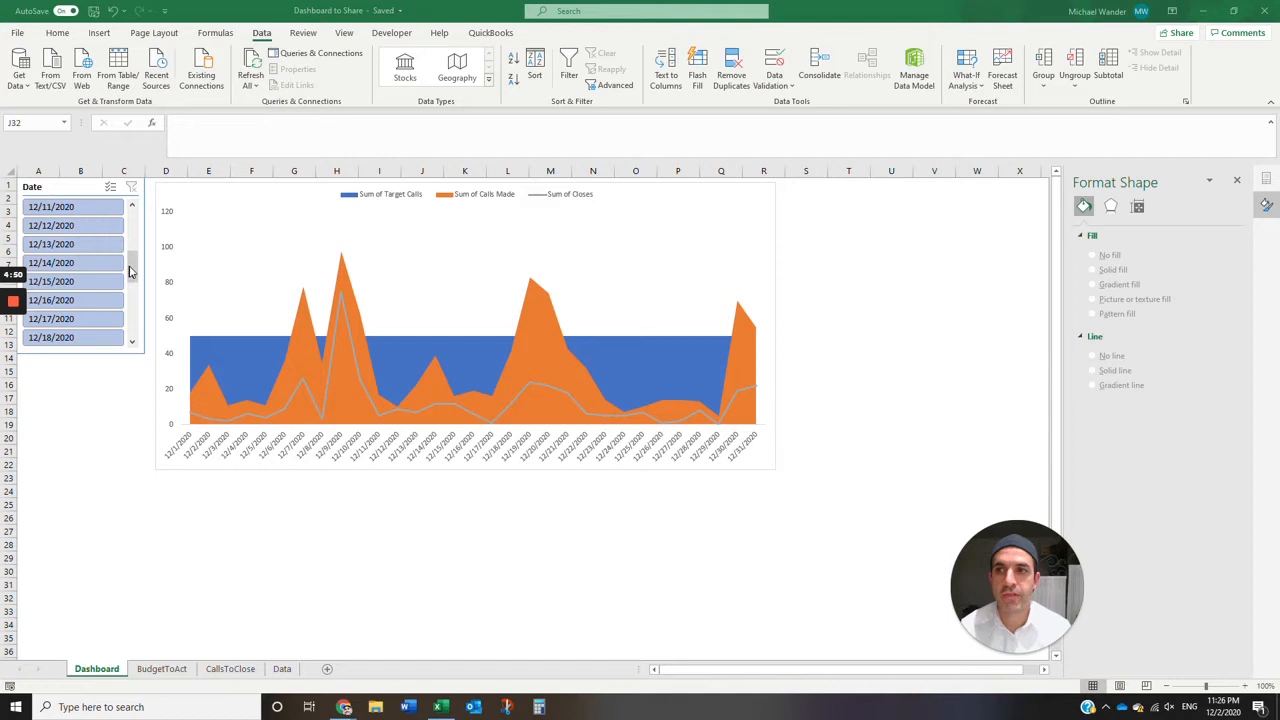
# - Filter the dashboard chart with the Date slicer to 12/1/2020 through 12/3/2020 and select the Calls Made series
pyautogui.click(130, 269)
pyautogui.click(133, 223)
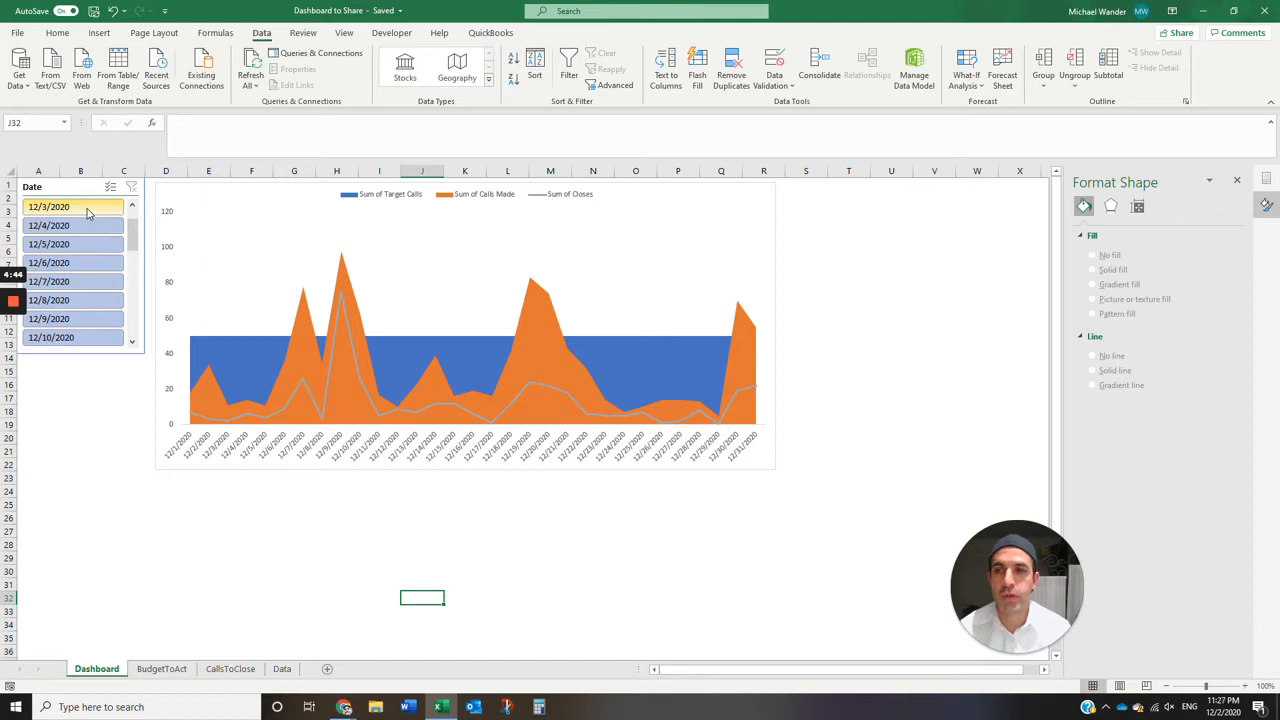
pyautogui.moveTo(127, 228); pyautogui.dragTo(85, 250)
pyautogui.click(90, 208)
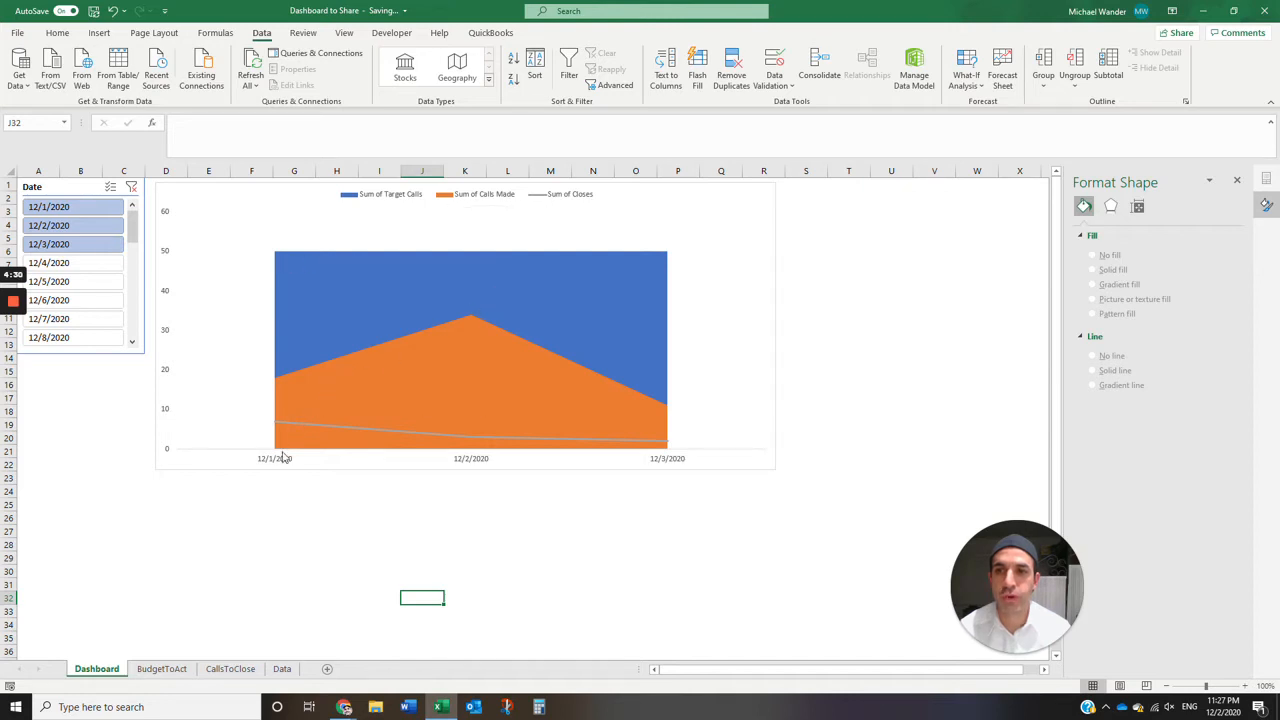
pyautogui.click(280, 386)
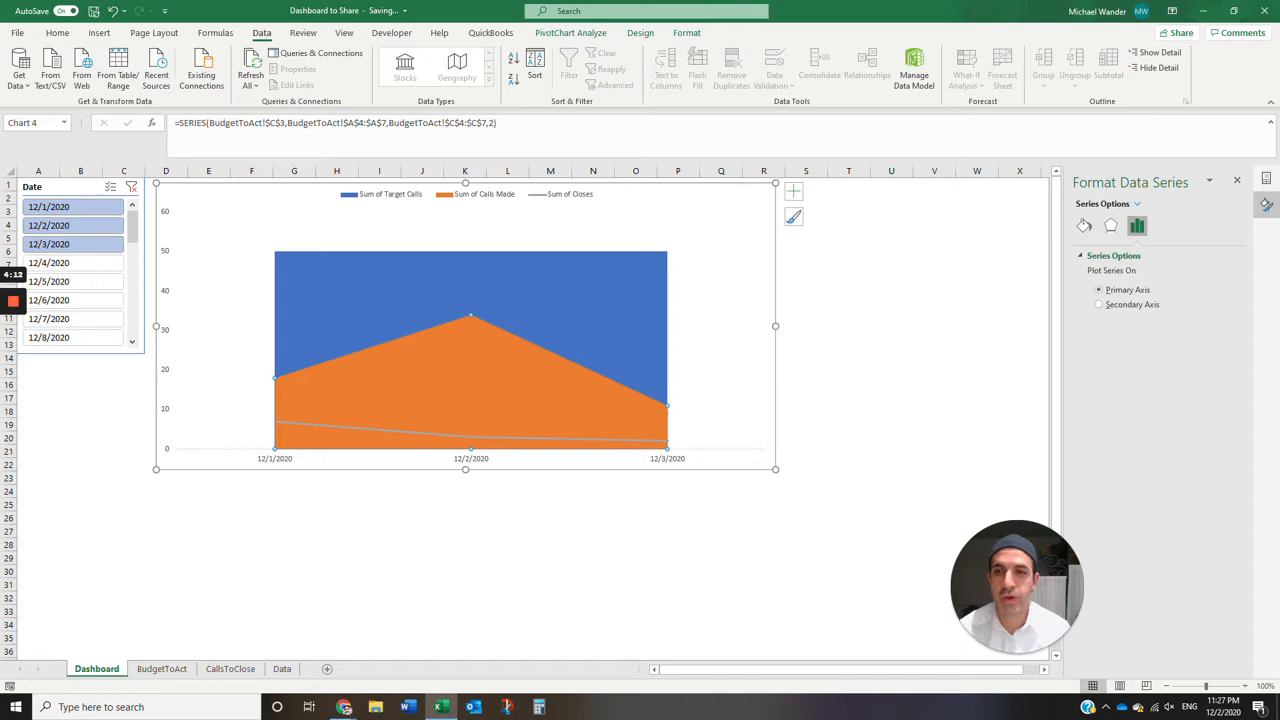
# - Extend the Date slicer selection to 12/1/2020 through 12/6/2020, and switch it to 12/6/2020 through 12/8/2020
pyautogui.keyDown('shift'); pyautogui.click(88, 302); pyautogui.keyUp('shift')
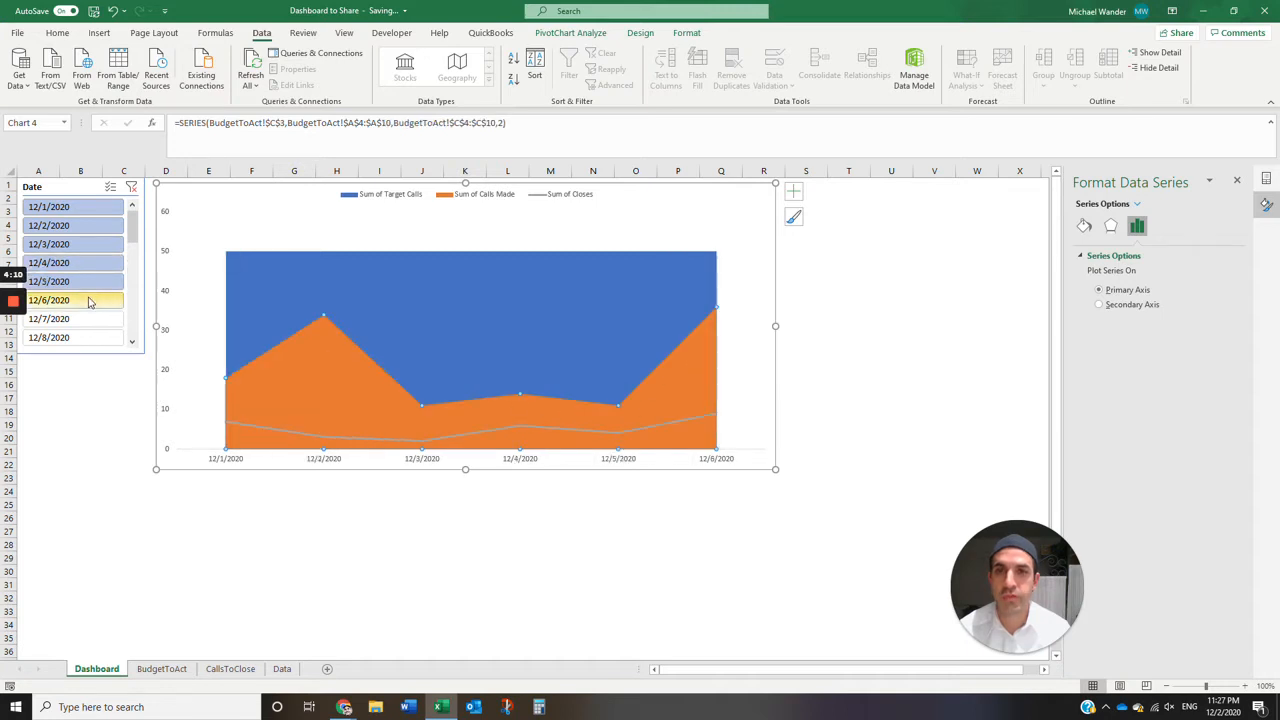
pyautogui.click(82, 303)
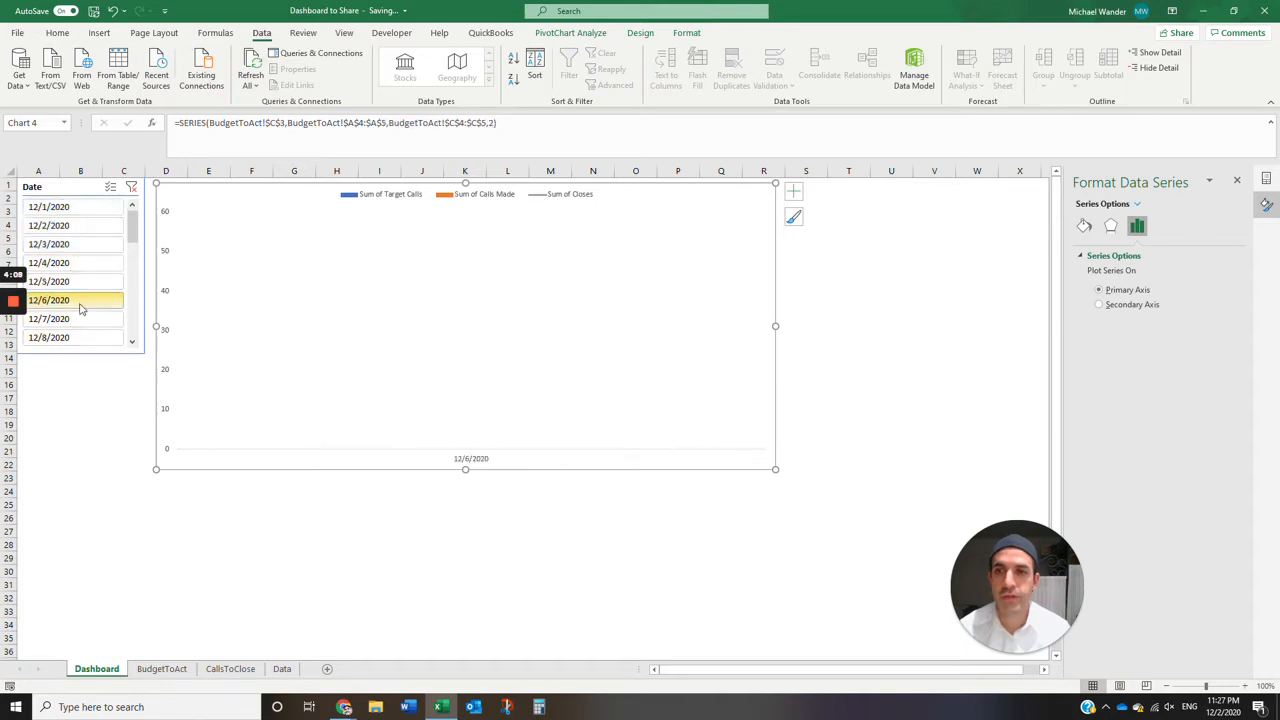
pyautogui.keyDown('shift'); pyautogui.click(87, 336); pyautogui.keyUp('shift')
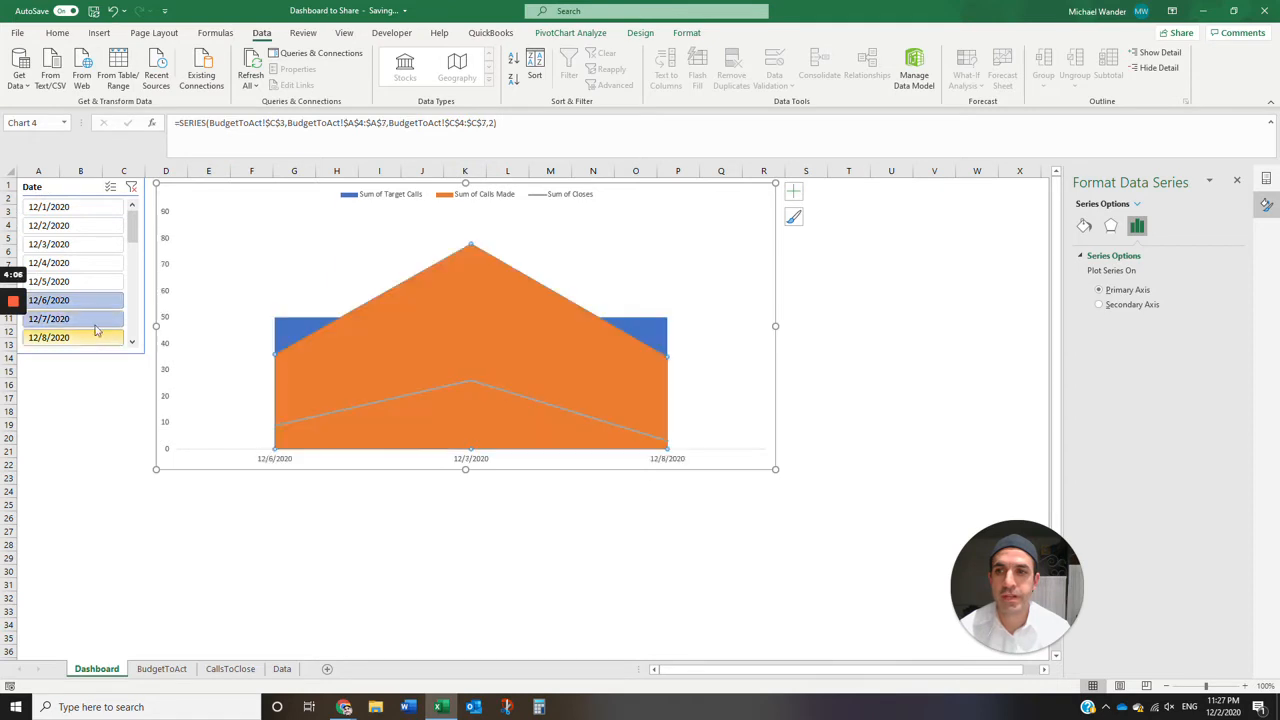
# - Filter the chart to only 12/5/2020 and 12/8/2020, and clear the Date slicer filter to show all dates
pyautogui.click(89, 282)
pyautogui.keyDown('ctrl'); pyautogui.click(80, 338); pyautogui.keyUp('ctrl')
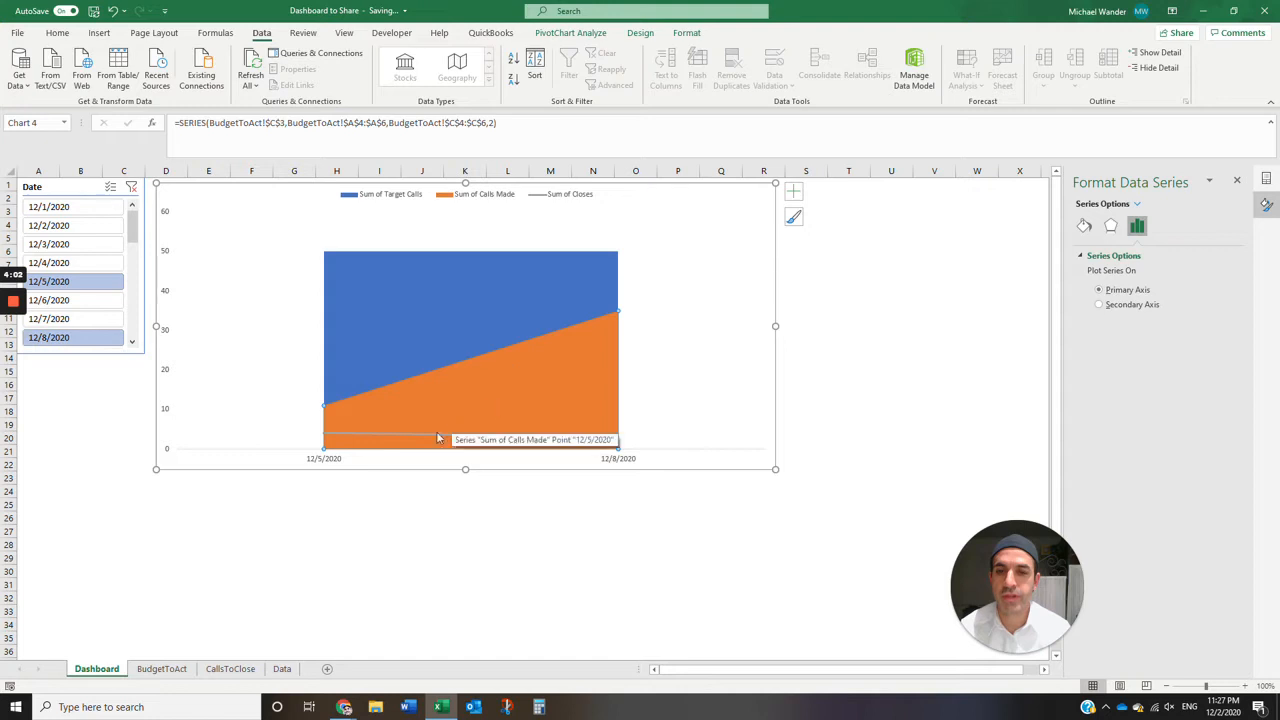
pyautogui.click(131, 187)
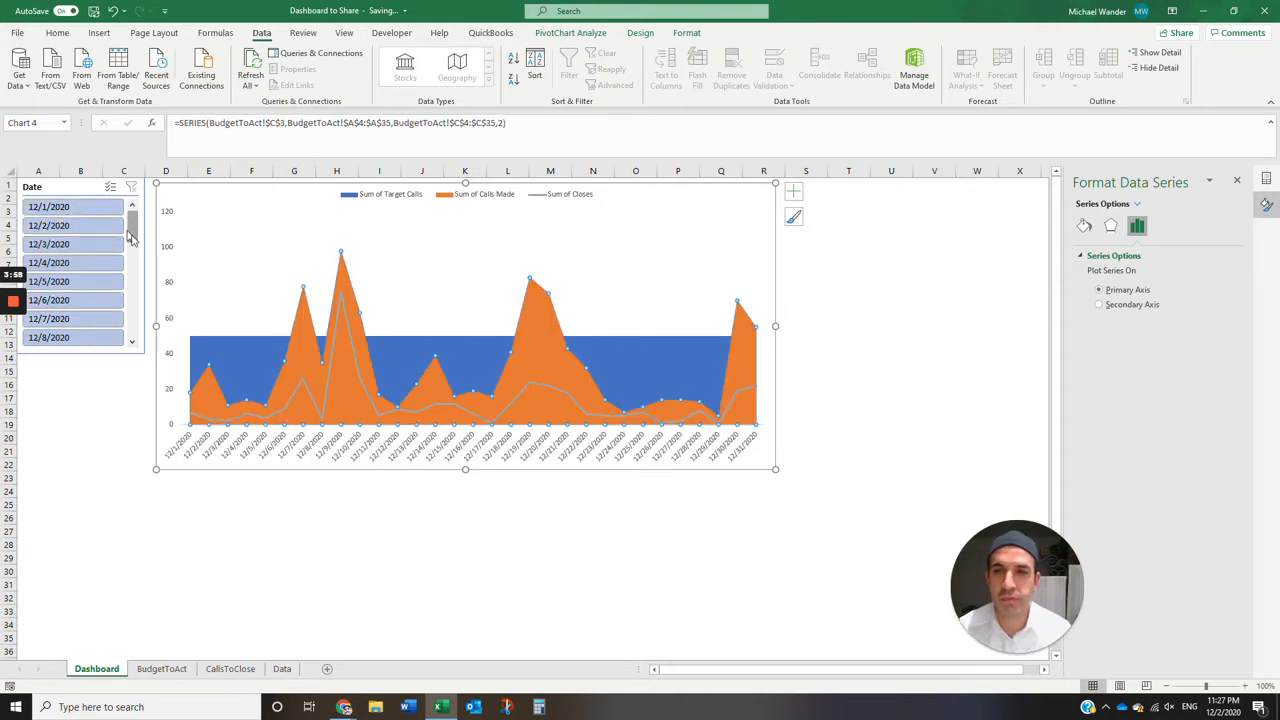
pyautogui.click(80, 371)
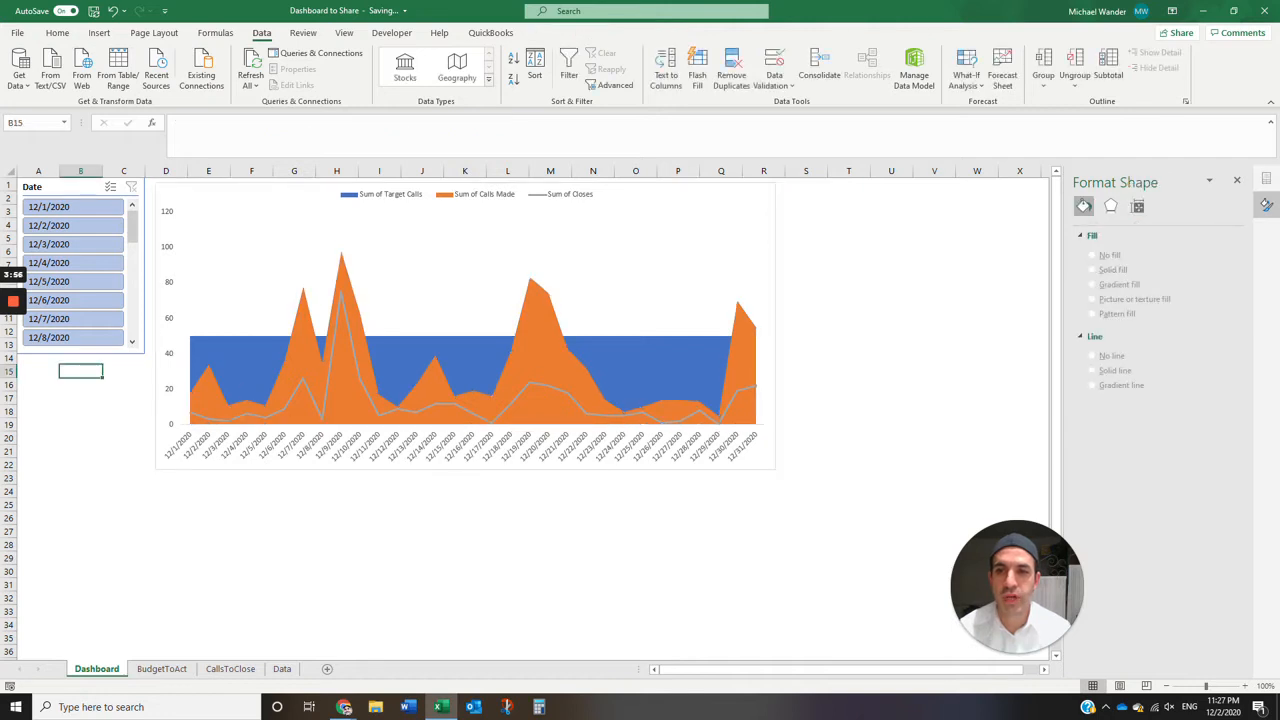
# - Open the Data sheet and review the table's header row and Date column
pyautogui.click(282, 669)
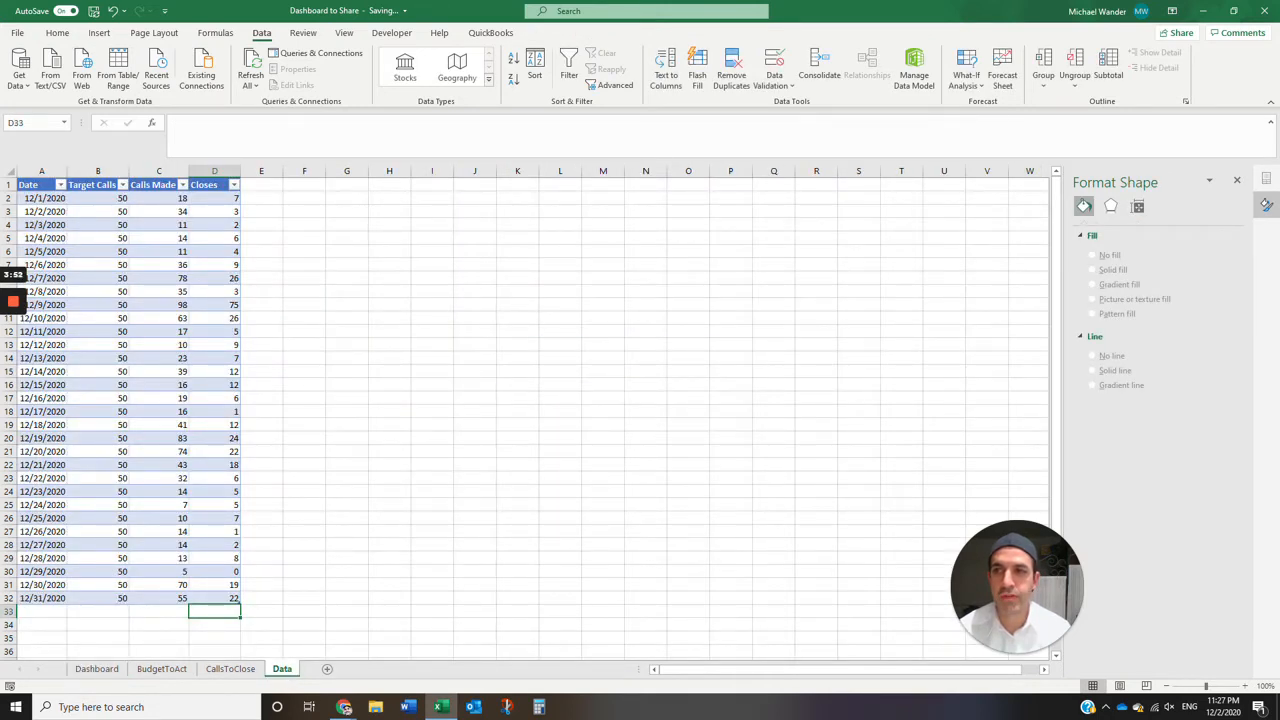
pyautogui.hotkey('ctrl', 'Home')
pyautogui.press('Down')
pyautogui.press('Up')
pyautogui.hotkey('ctrl', 'shift', 'Right')
pyautogui.moveTo(214, 185); pyautogui.dragTo(214, 265)
pyautogui.moveTo(42, 185); pyautogui.dragTo(42, 598)
# - Examine the Target Calls column and its daily values in the Data sheet's table
pyautogui.moveTo(98, 185); pyautogui.dragTo(98, 225)
pyautogui.click(98, 198)
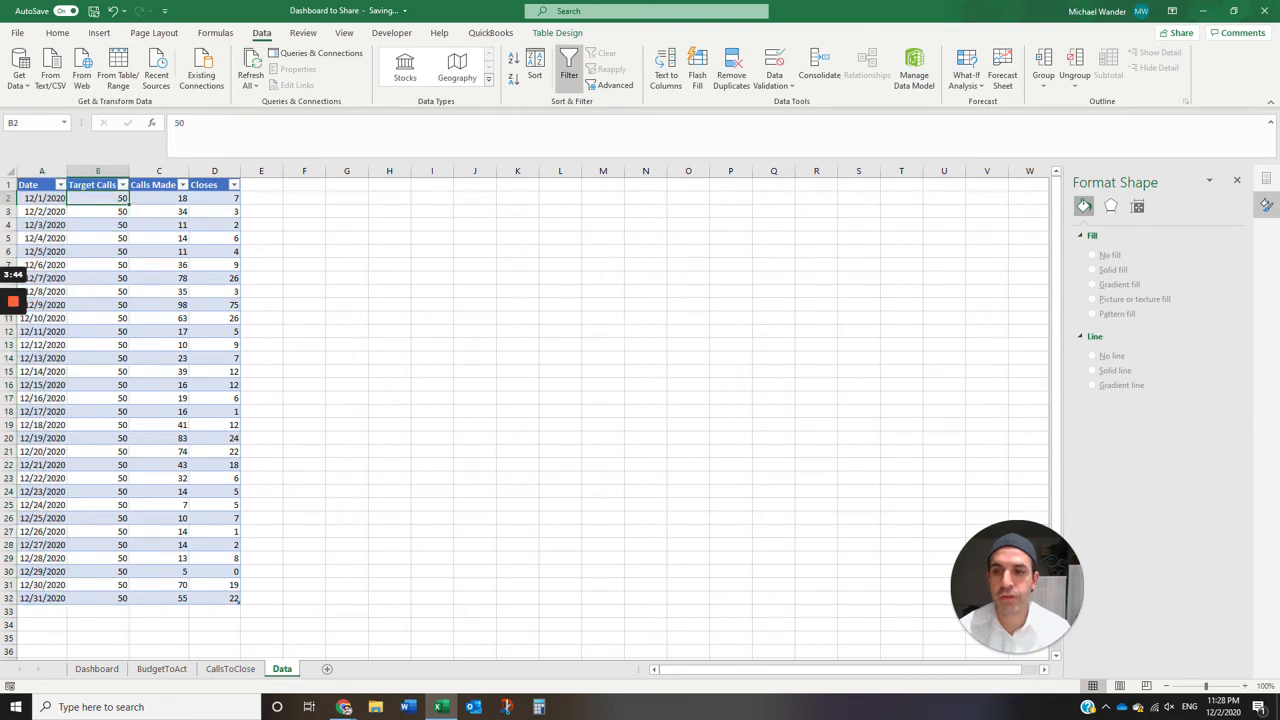
pyautogui.click(98, 212)
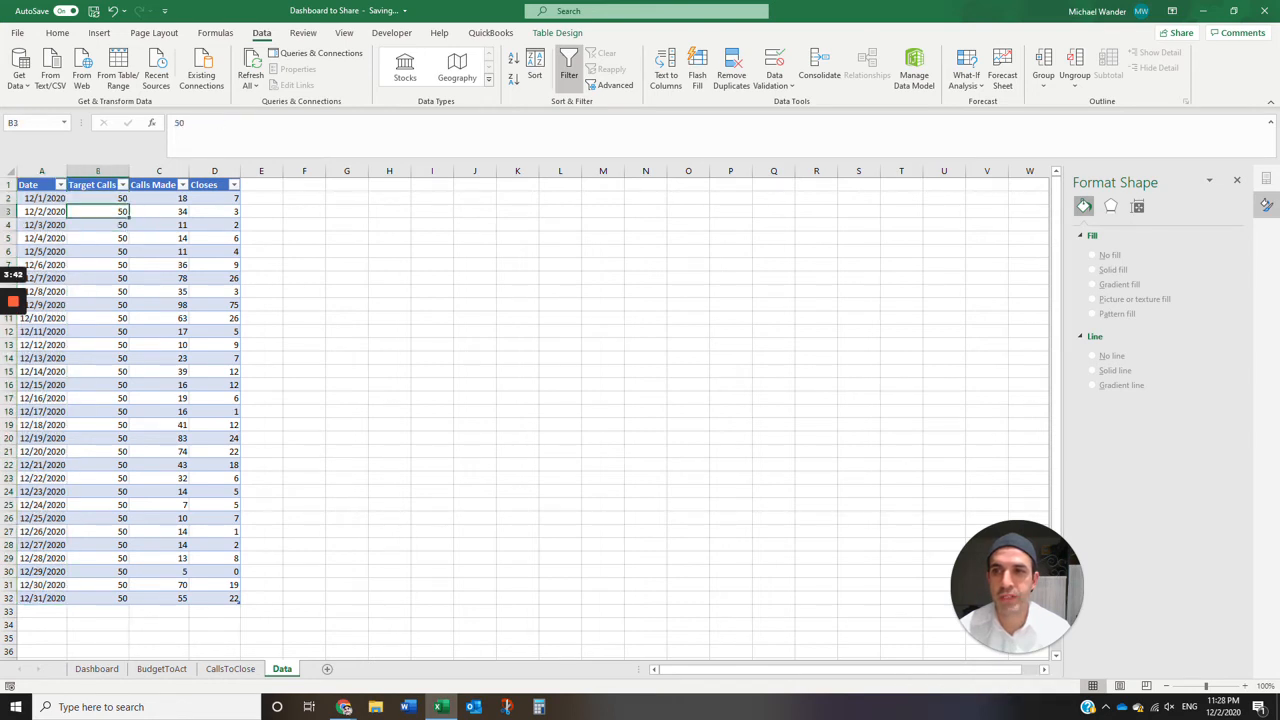
pyautogui.press('Up')
pyautogui.press('Up')
pyautogui.press('Down')
pyautogui.press('Up')
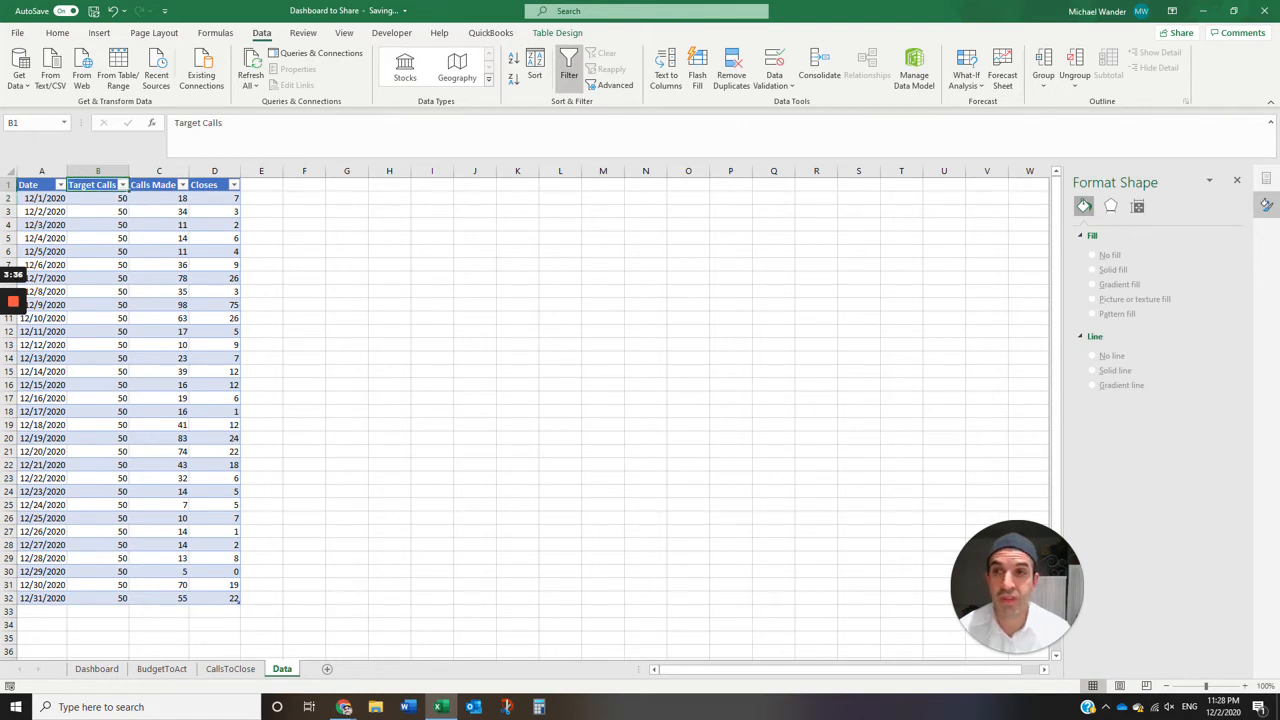
# - Examine the Calls Made and Closes columns and the full extent of the table's data rows
pyautogui.press('Right')
pyautogui.press('Down')
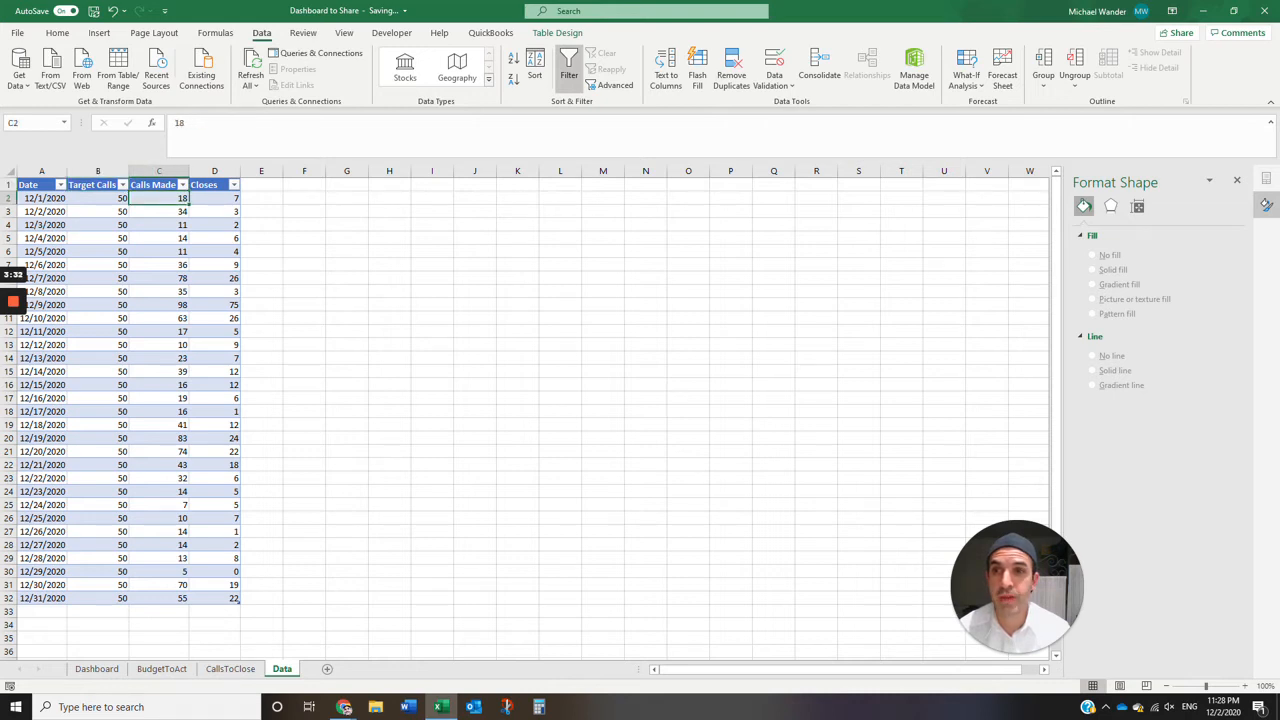
pyautogui.press('Right')
pyautogui.press('Up')
pyautogui.press('Down')
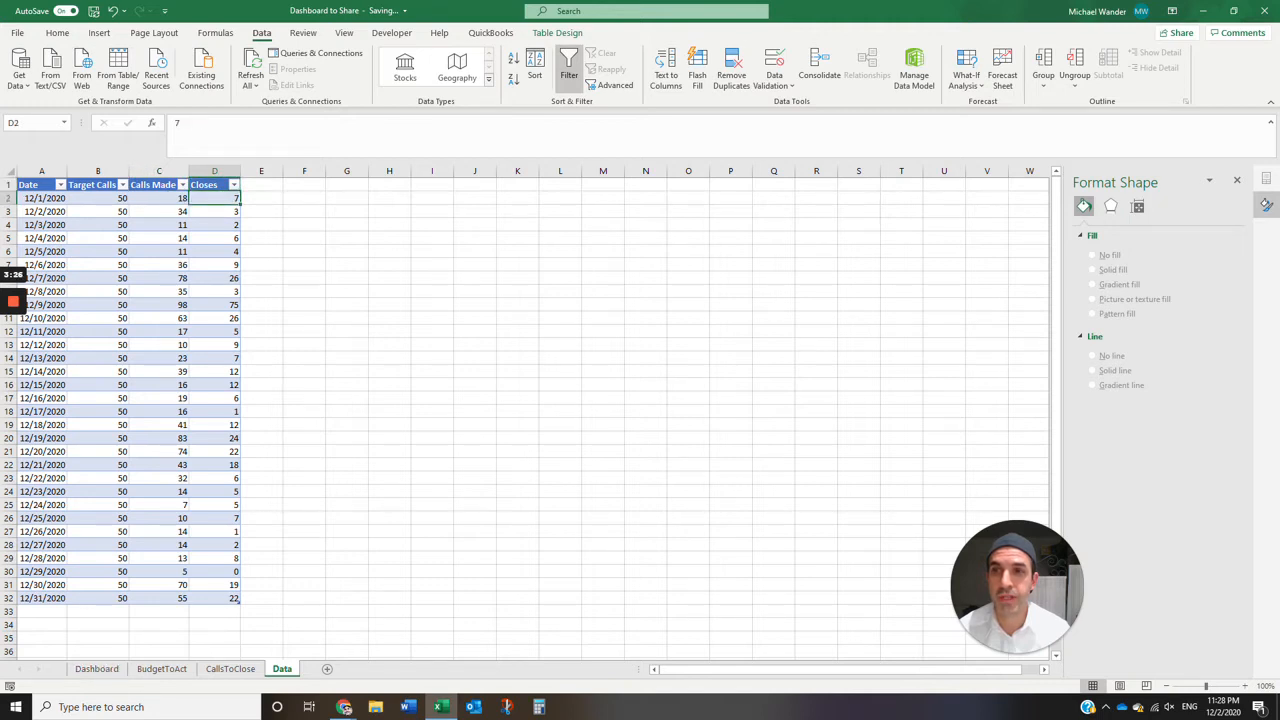
pyautogui.hotkey('shift', 'Down')
pyautogui.hotkey('shift', 'Down')
pyautogui.hotkey('shift', 'Down')
pyautogui.hotkey('shift', 'Down')
pyautogui.hotkey('shift', 'Down')
pyautogui.hotkey('shift', 'Down')
pyautogui.hotkey('shift', 'Down')
pyautogui.hotkey('shift', 'Down')
pyautogui.hotkey('shift', 'Down')
pyautogui.hotkey('shift', 'Down')
pyautogui.hotkey('shift', 'Down')
pyautogui.hotkey('shift', 'Down')
pyautogui.hotkey('shift', 'Down')
pyautogui.hotkey('shift', 'Down')
pyautogui.hotkey('shift', 'Down')
pyautogui.hotkey('shift', 'Down')
pyautogui.hotkey('shift', 'Down')
pyautogui.hotkey('shift', 'Down')
pyautogui.hotkey('shift', 'Down')
pyautogui.hotkey('shift', 'Down')
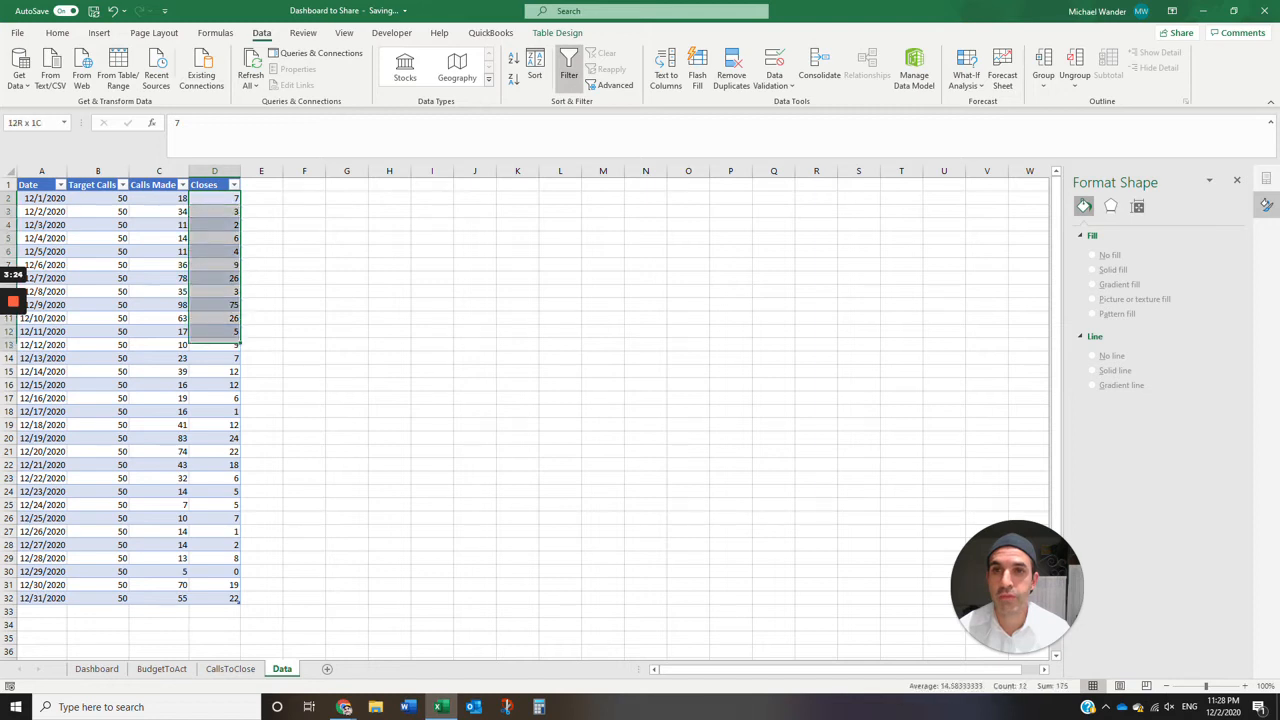
pyautogui.moveTo(214, 198); pyautogui.dragTo(42, 598)
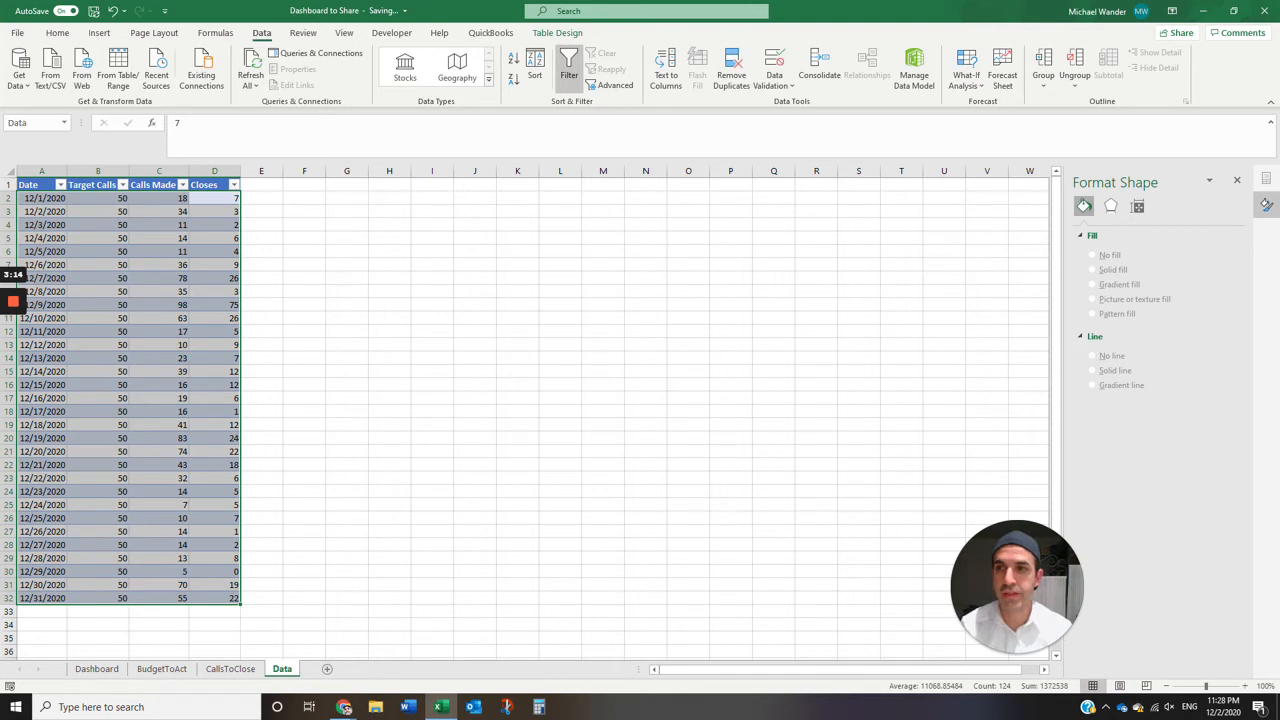
pyautogui.click(42, 198)
# - Add a new worksheet and paste the Data sheet's table, including headers, into it at A1 as values only
pyautogui.click(326, 669)
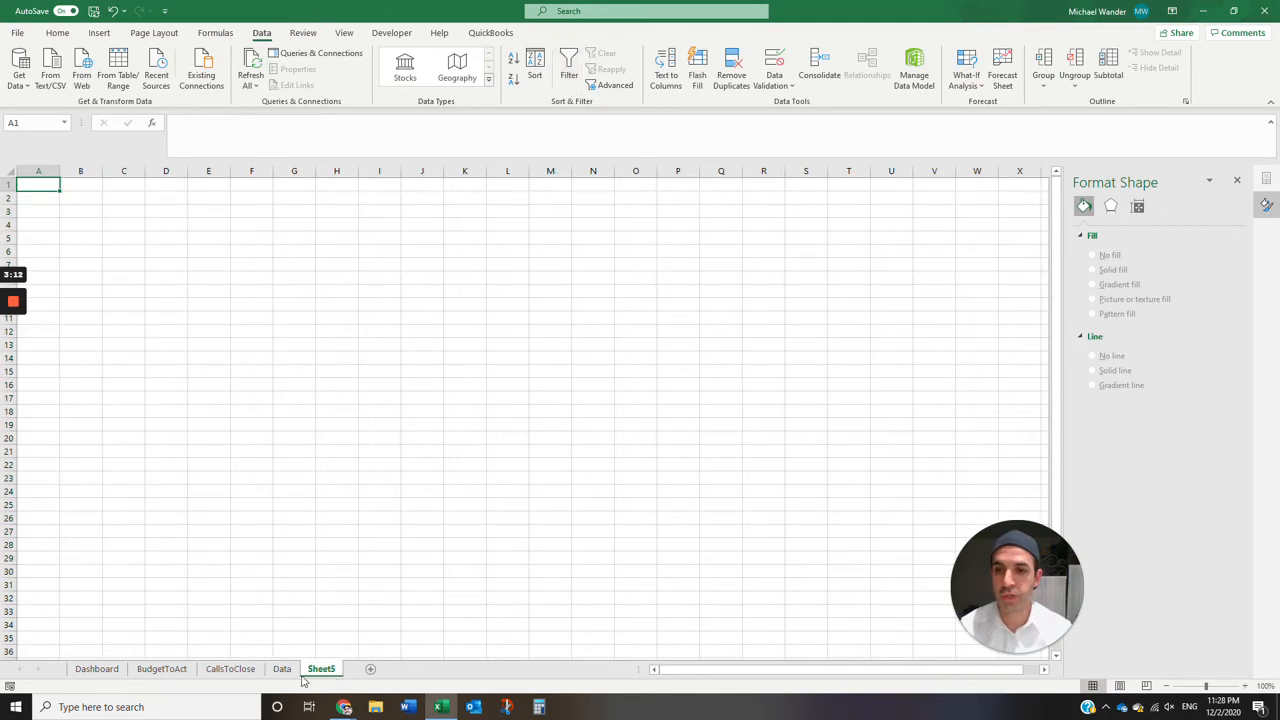
pyautogui.click(284, 669)
pyautogui.moveTo(28, 185); pyautogui.dragTo(236, 598)
pyautogui.hotkey('ctrl', 'c')
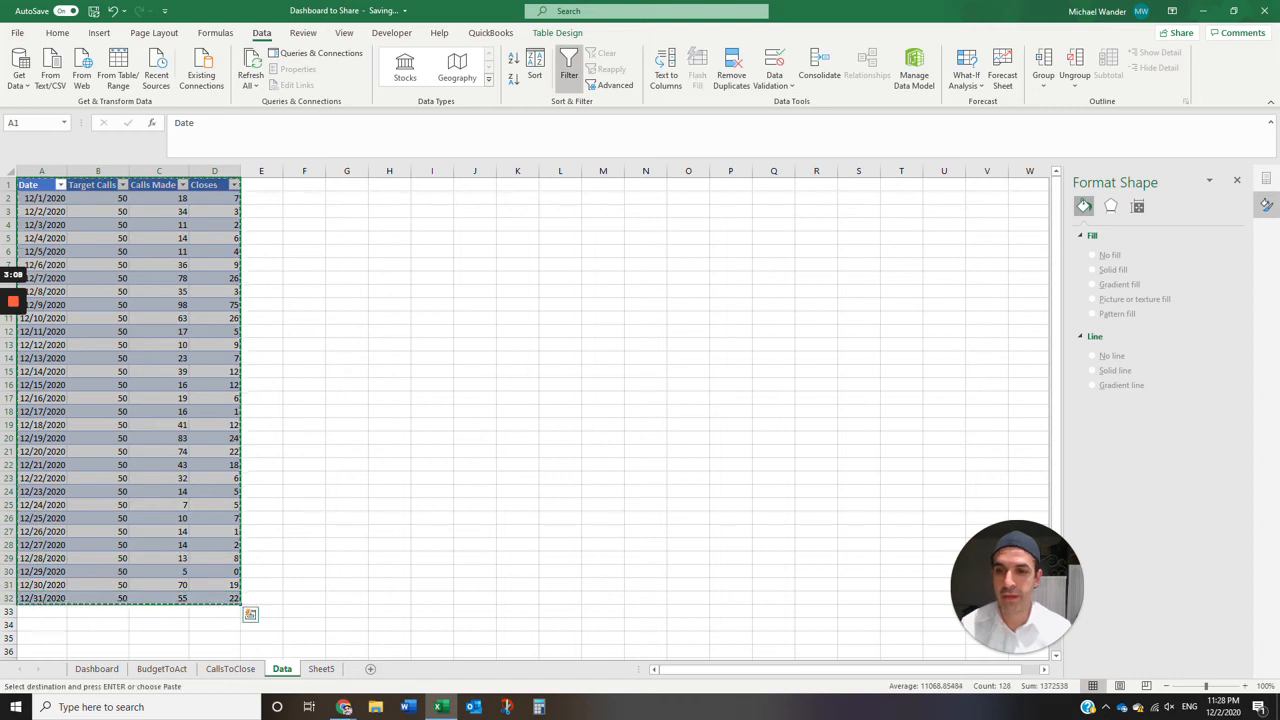
pyautogui.click(321, 669)
pyautogui.rightClick(44, 189)
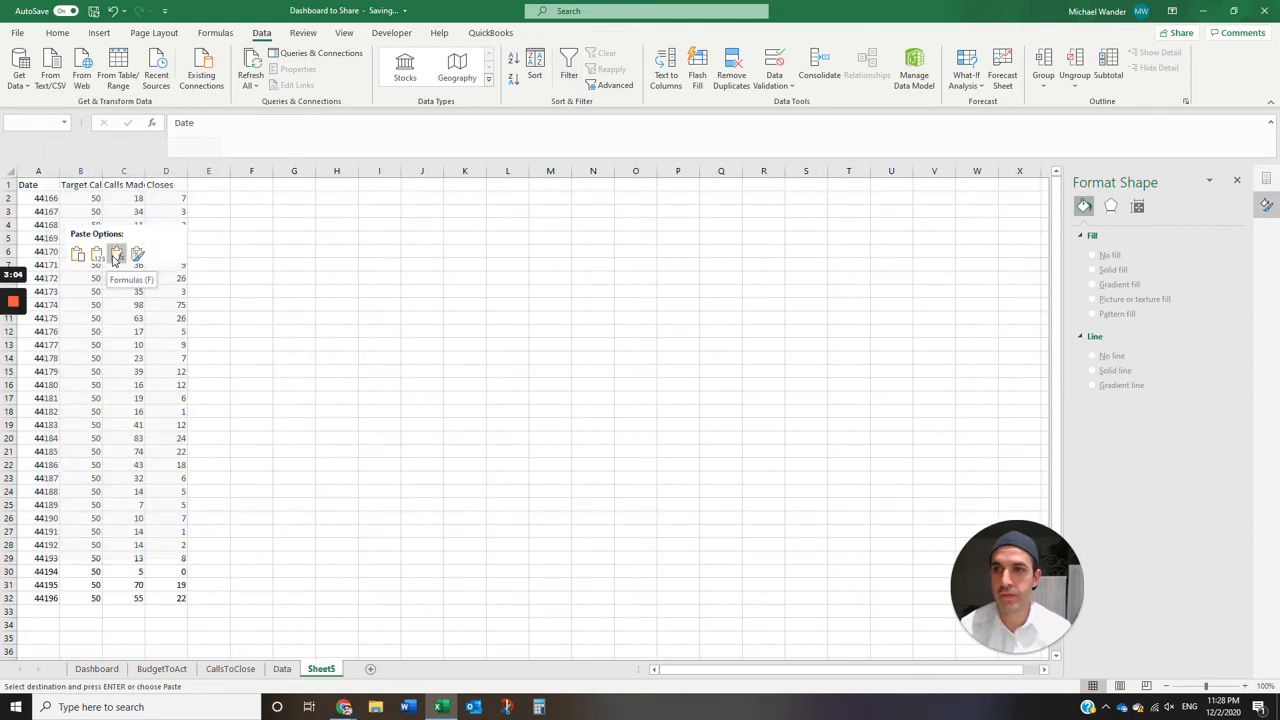
pyautogui.click(96, 258)
pyautogui.click(166, 225)
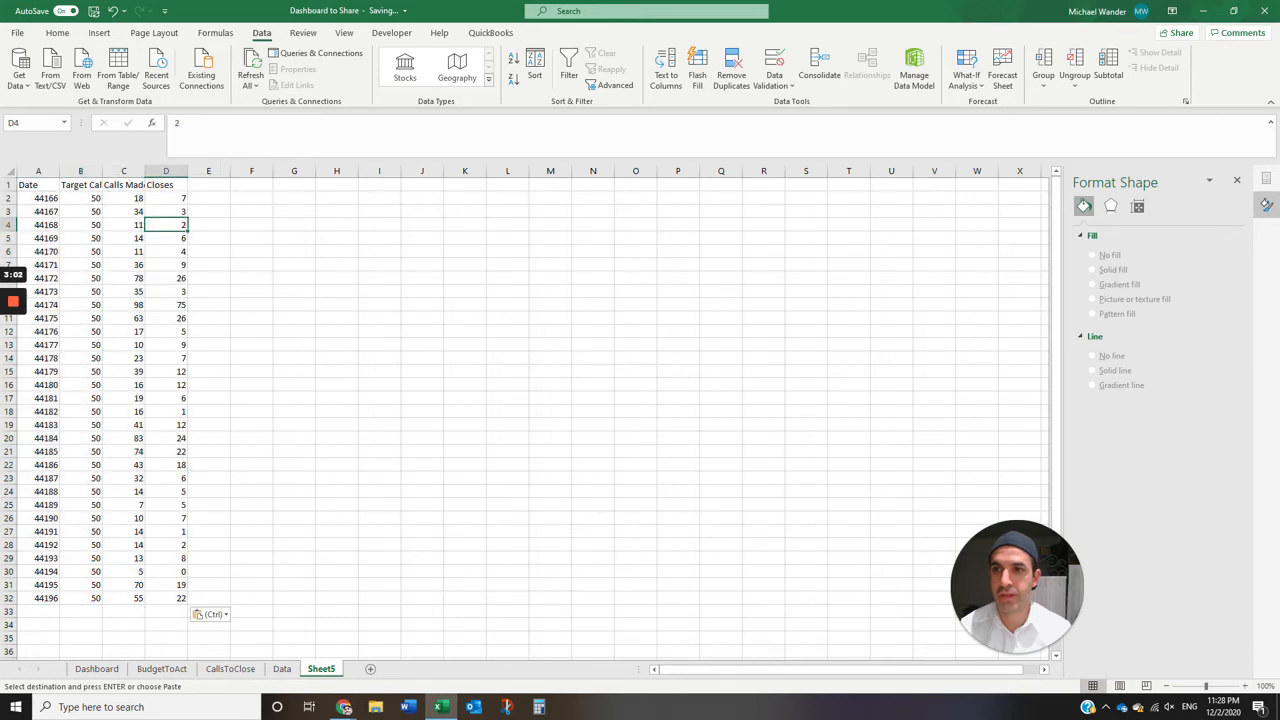
# - Format the Date column values in A2:A32 as Short Date
pyautogui.click(124, 225)
pyautogui.click(81, 198)
pyautogui.moveTo(38, 198); pyautogui.dragTo(38, 598)
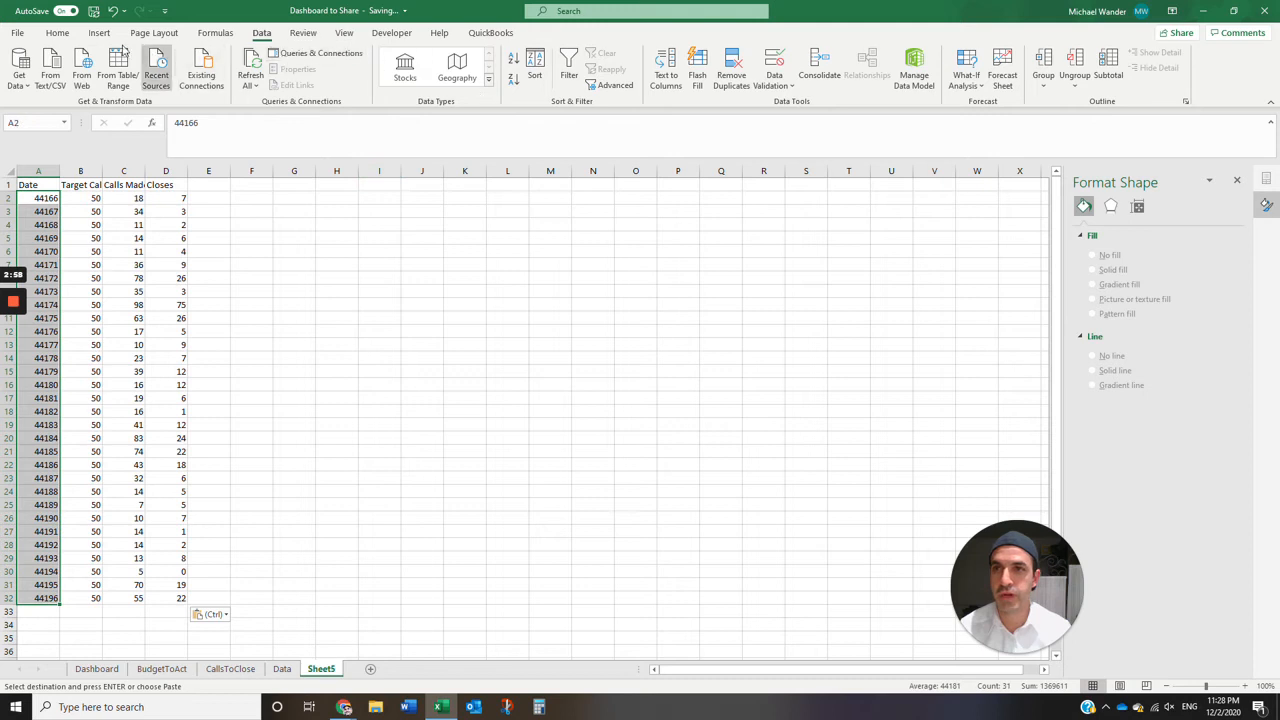
pyautogui.click(64, 37)
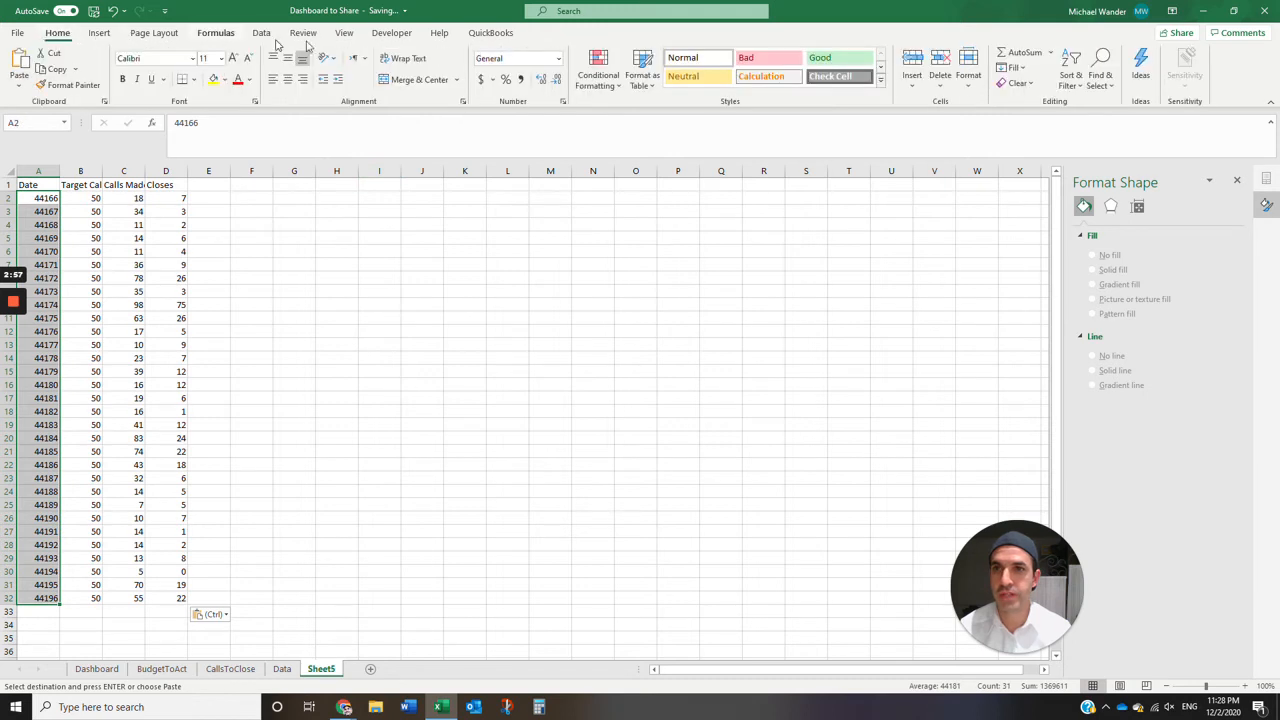
pyautogui.click(558, 58)
pyautogui.click(550, 210)
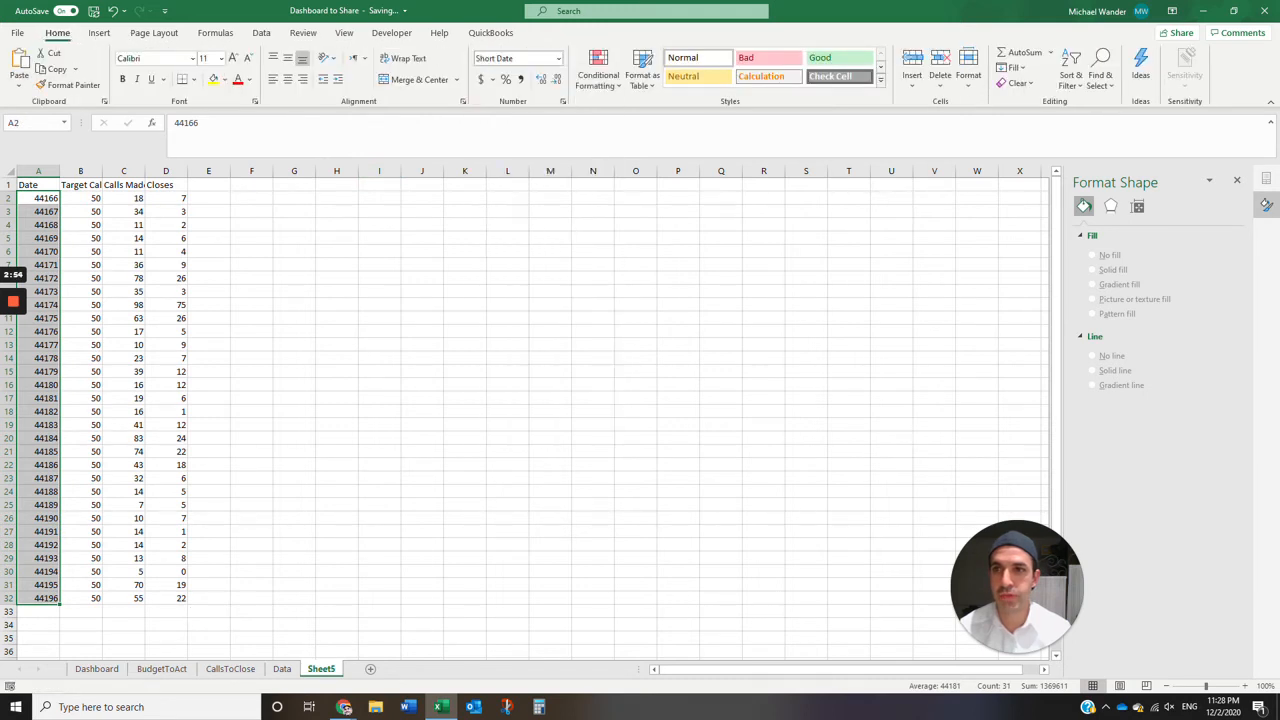
pyautogui.moveTo(42, 198); pyautogui.dragTo(45, 320)
pyautogui.hotkey('ctrl', 'Down')
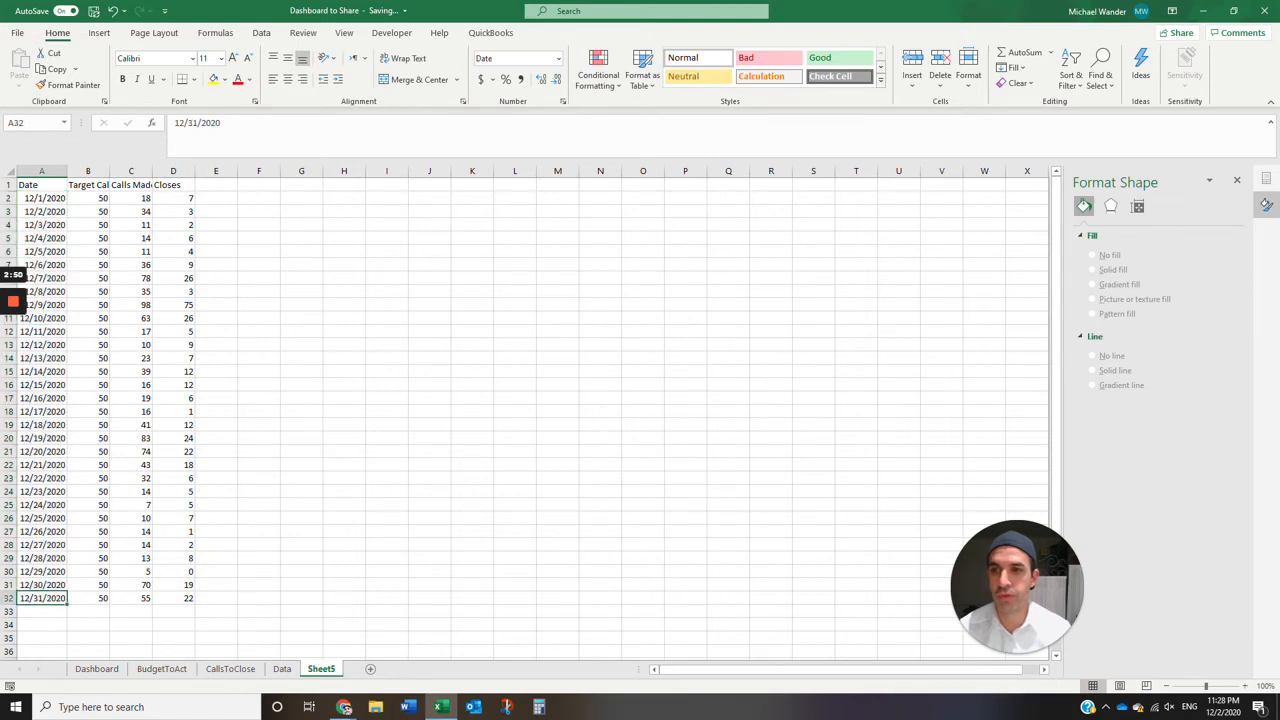
# - Convert the pasted range A1:D32 into an Excel table with headers
pyautogui.moveTo(42, 185); pyautogui.dragTo(176, 598)
pyautogui.click(131, 318)
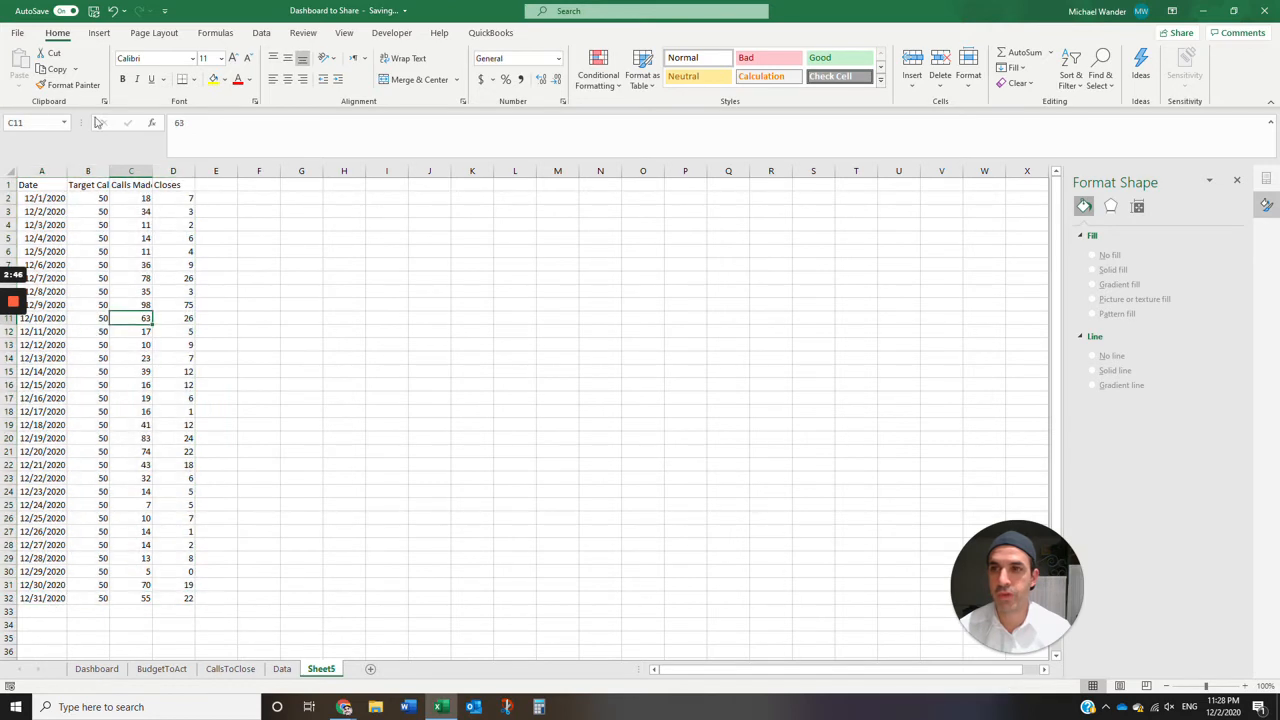
pyautogui.click(99, 32)
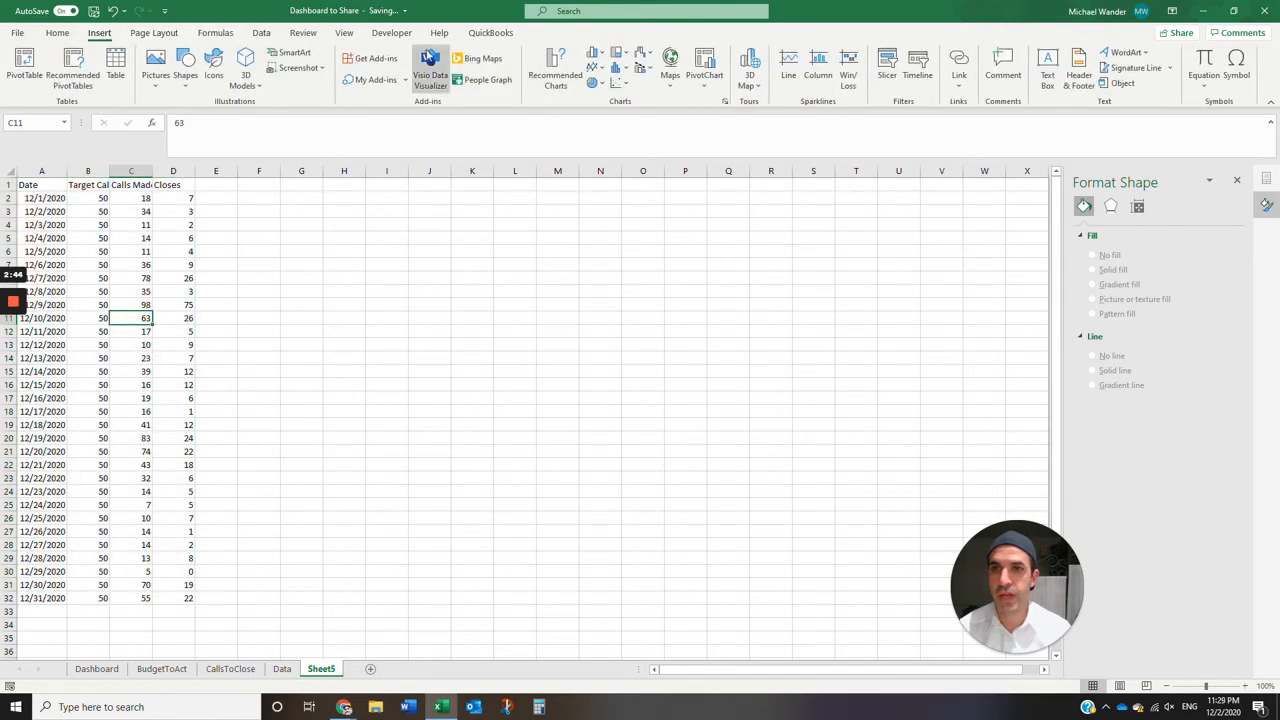
pyautogui.click(116, 62)
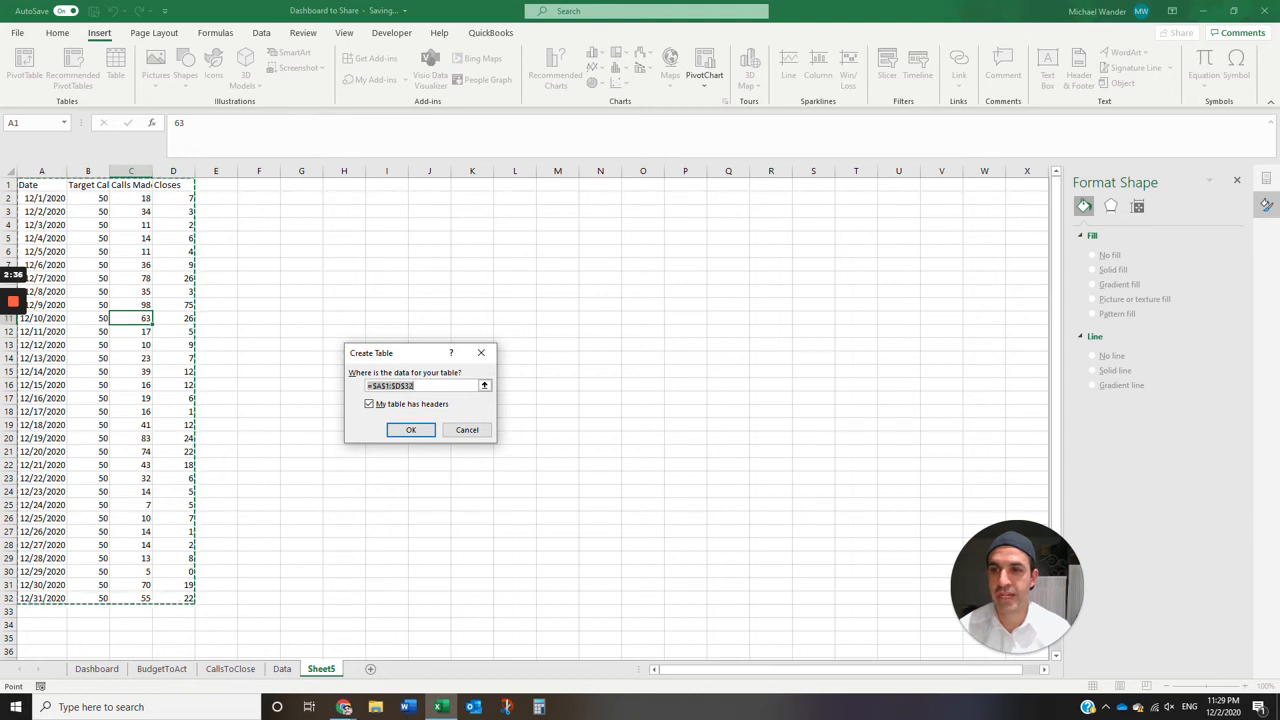
pyautogui.click(408, 429)
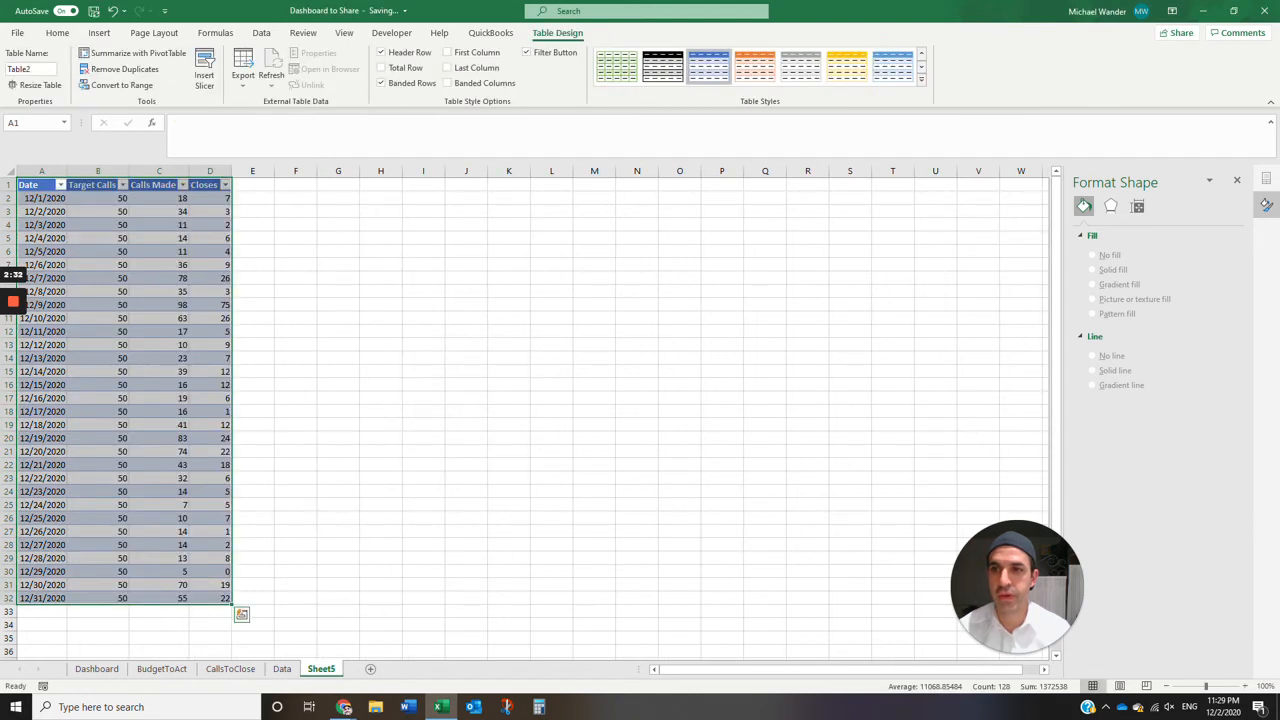
pyautogui.click(98, 252)
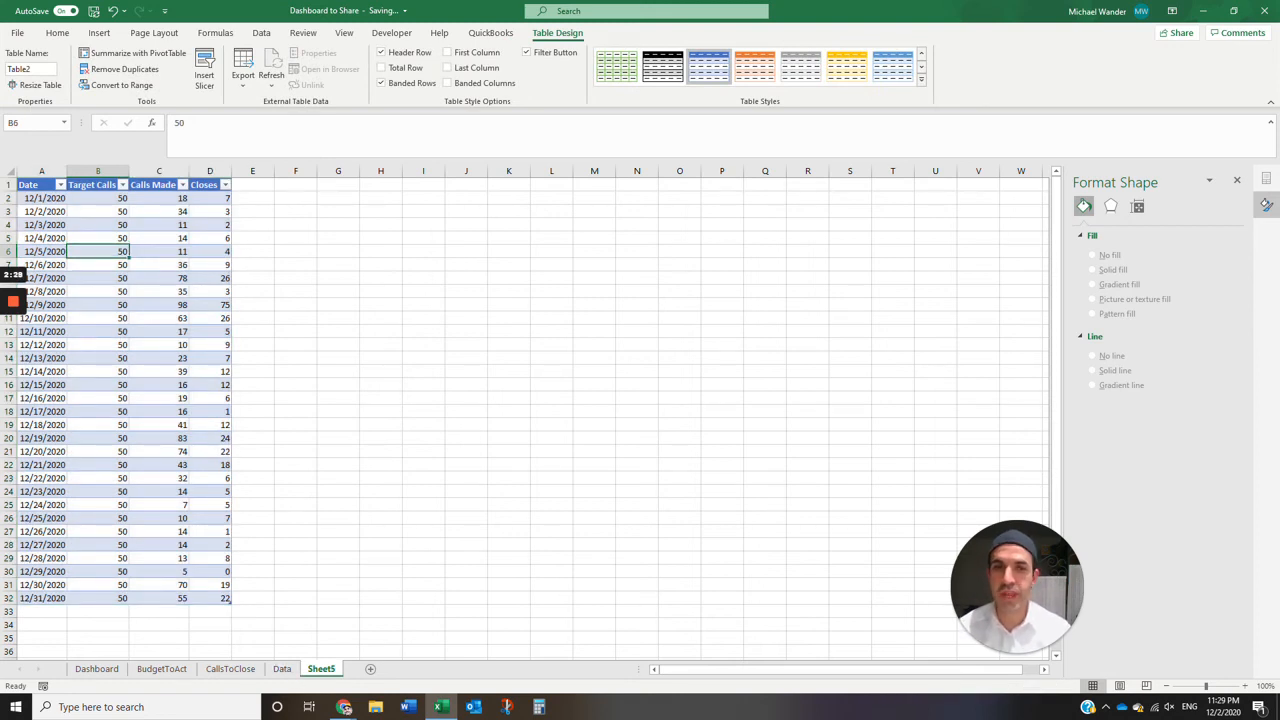
# - Create a PivotTable from Table2 on a new worksheet
pyautogui.rightClick(162, 358)
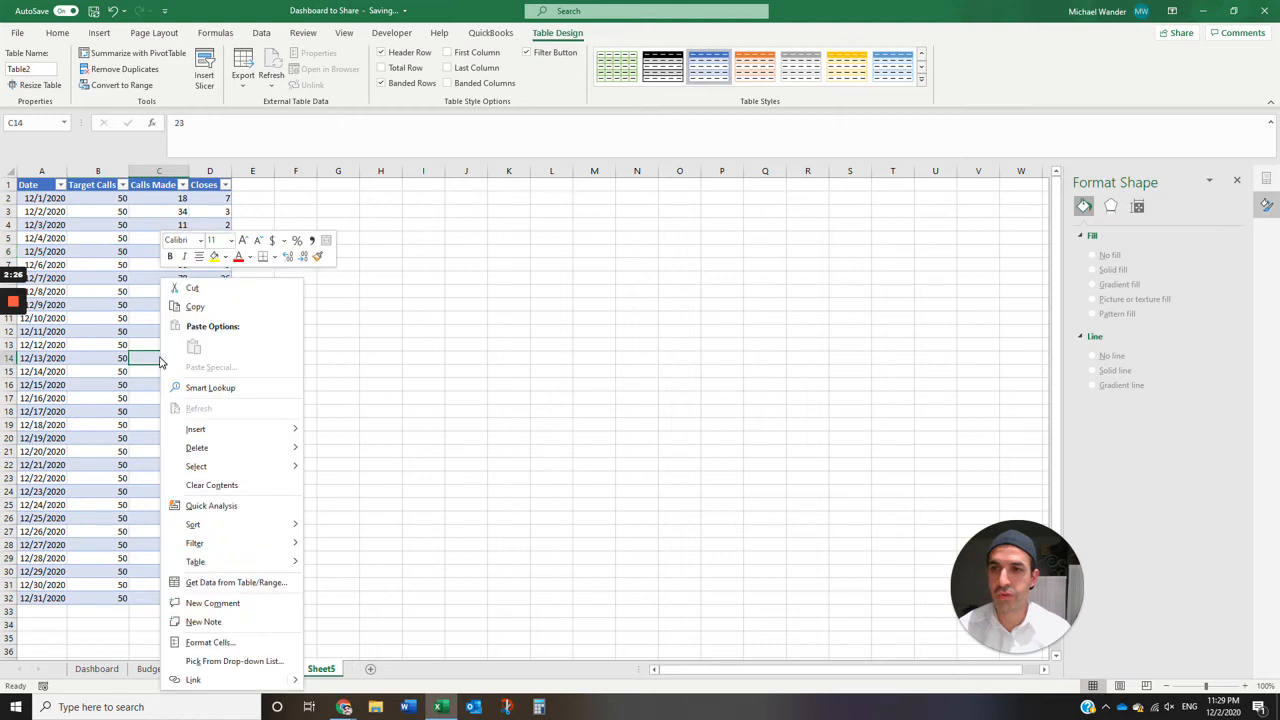
pyautogui.press('Escape')
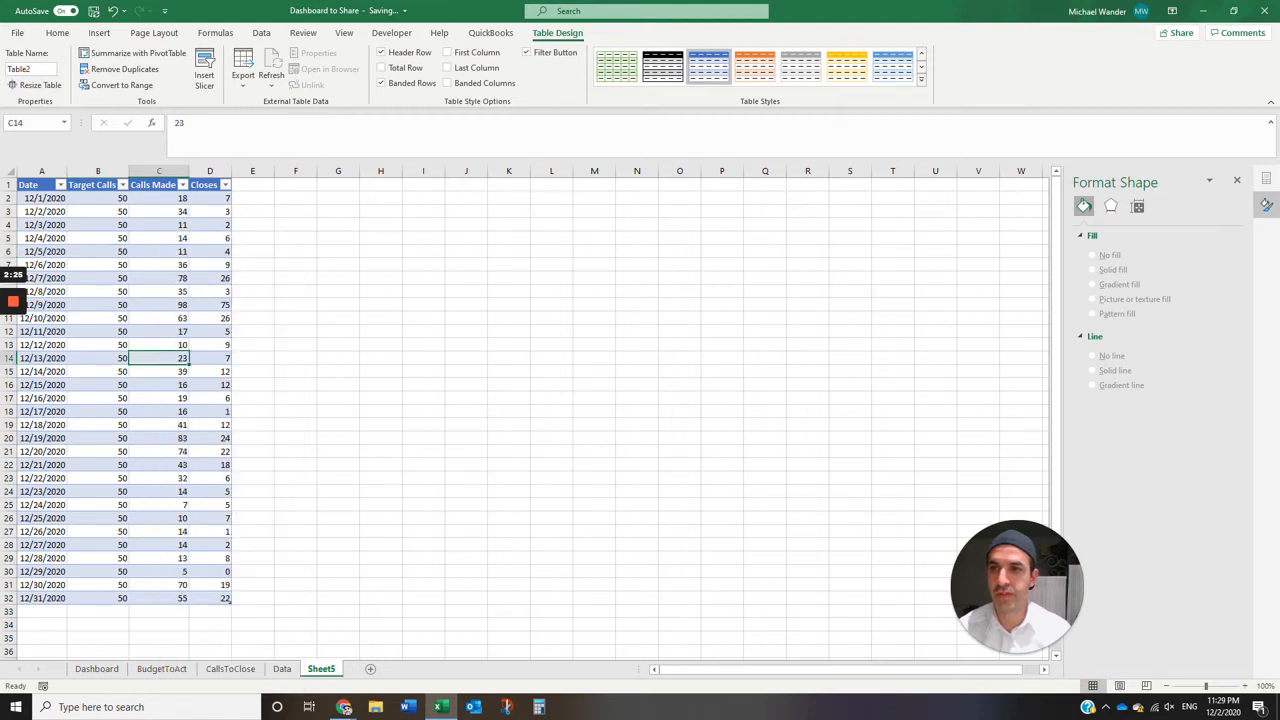
pyautogui.click(99, 33)
pyautogui.click(24, 66)
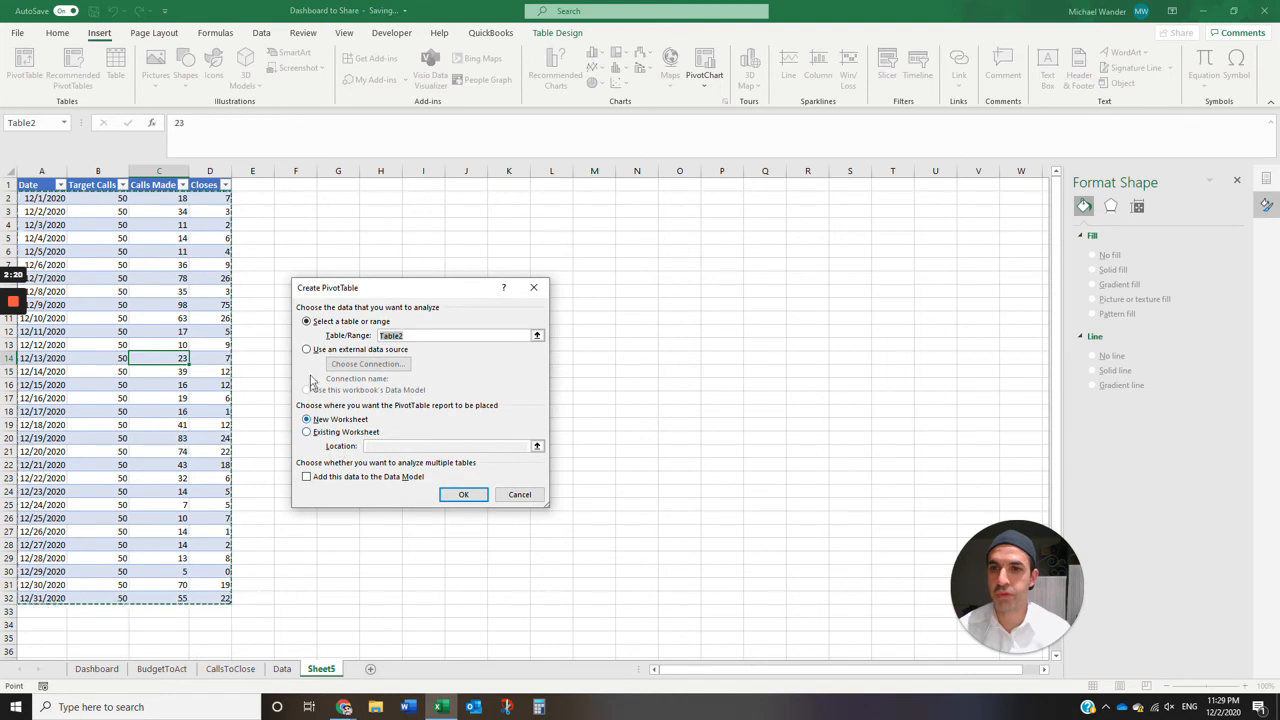
pyautogui.click(463, 494)
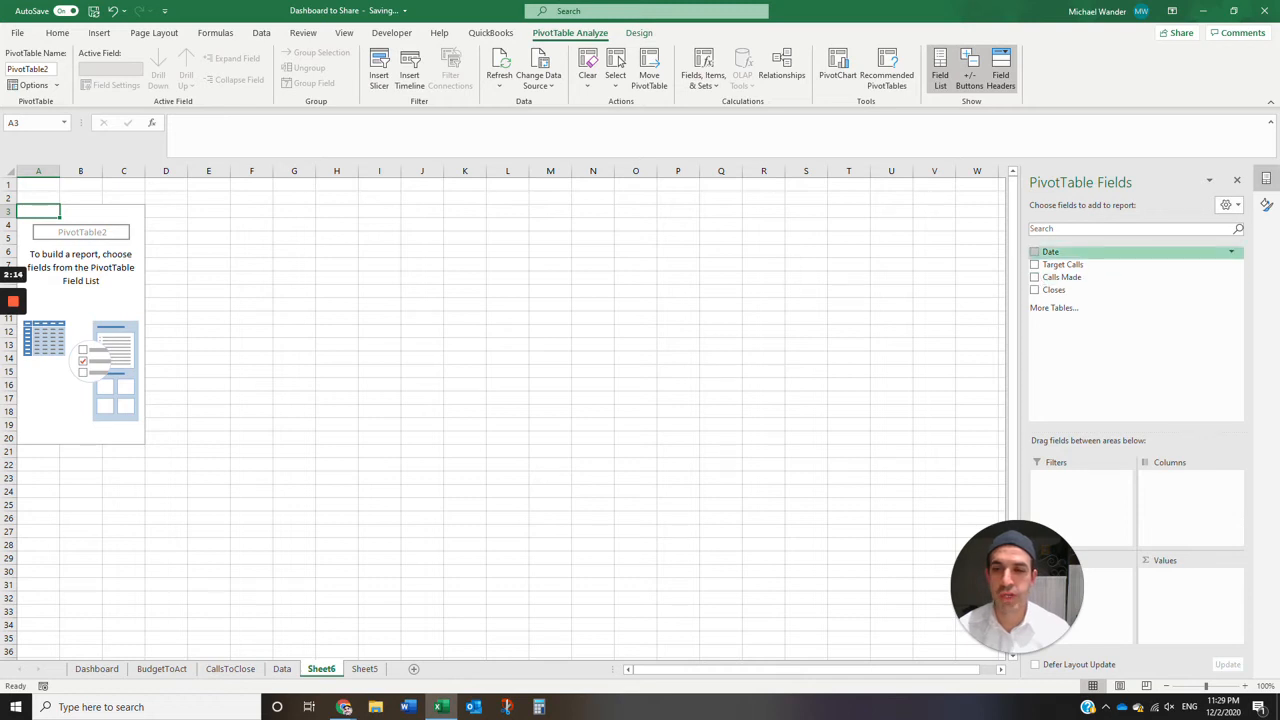
# - Rename the worksheet holding the source table from Sheet5 to Data2
pyautogui.click(365, 672)
pyautogui.doubleClick(365, 669)
pyautogui.write('Data2')
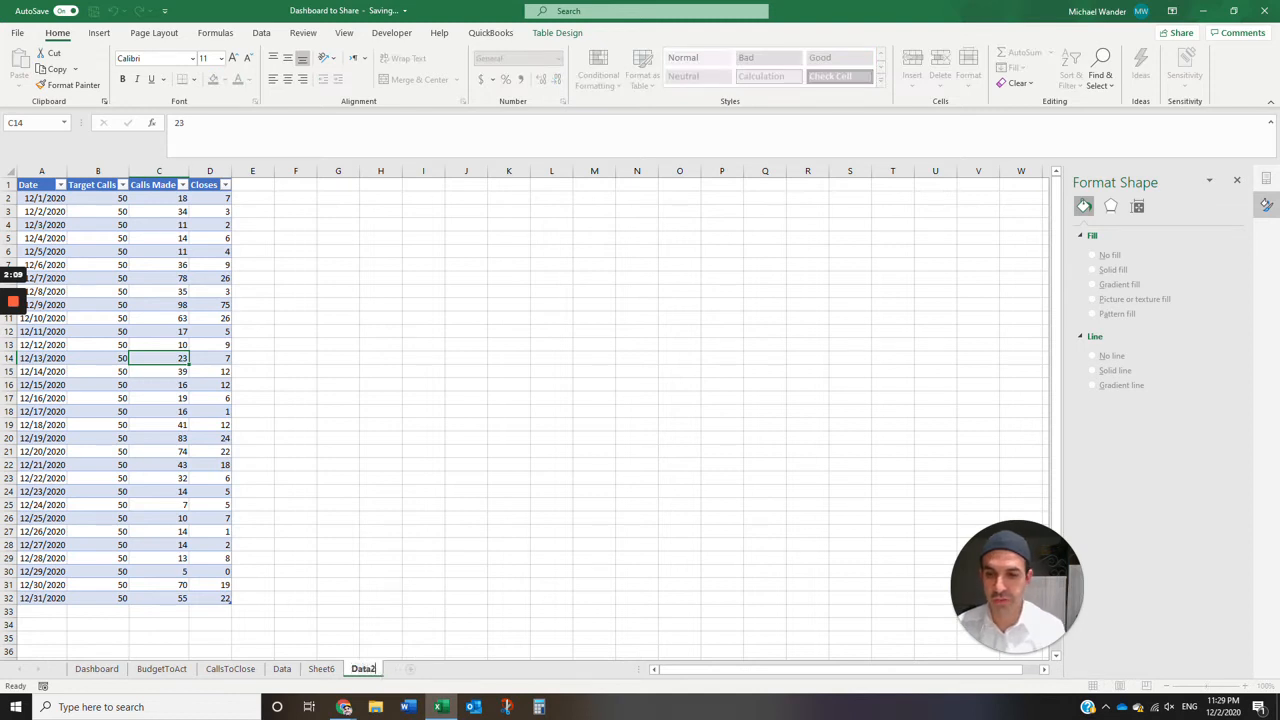
pyautogui.press('Return')
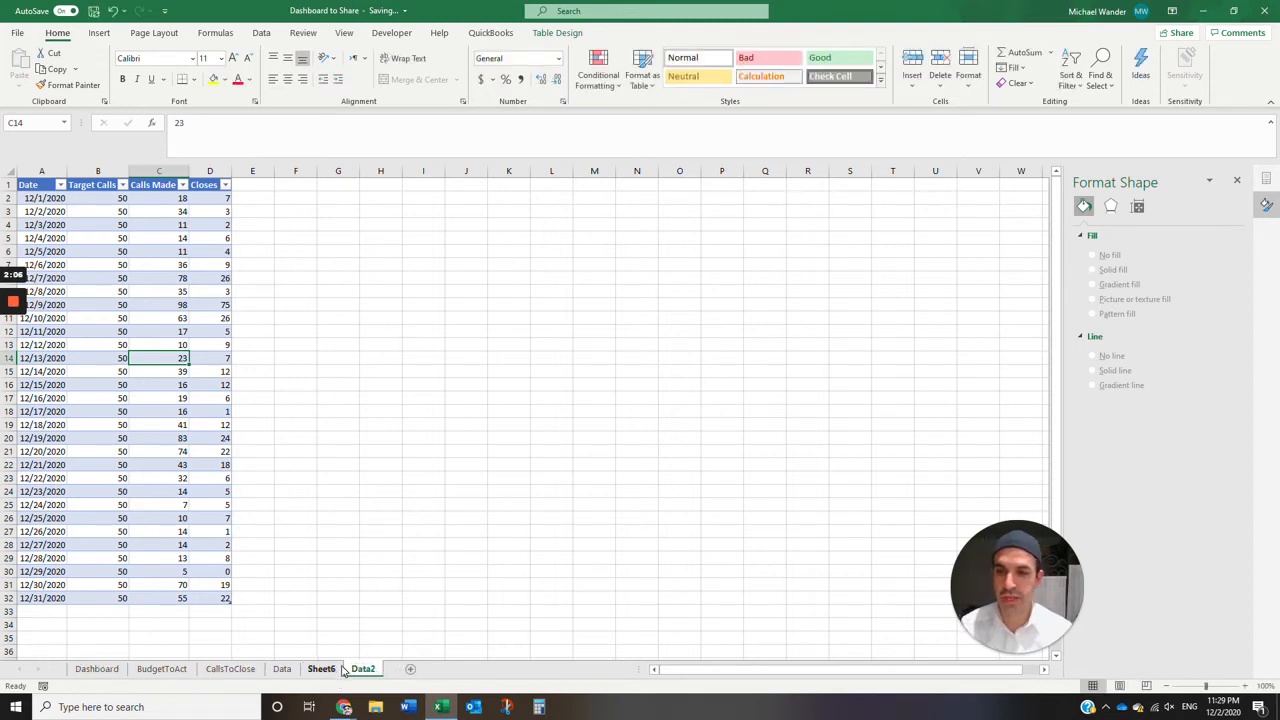
# - Build the PivotTable on Sheet6 with Date as rows and Target Calls, Calls Made and Closes as summed values
pyautogui.click(336, 670)
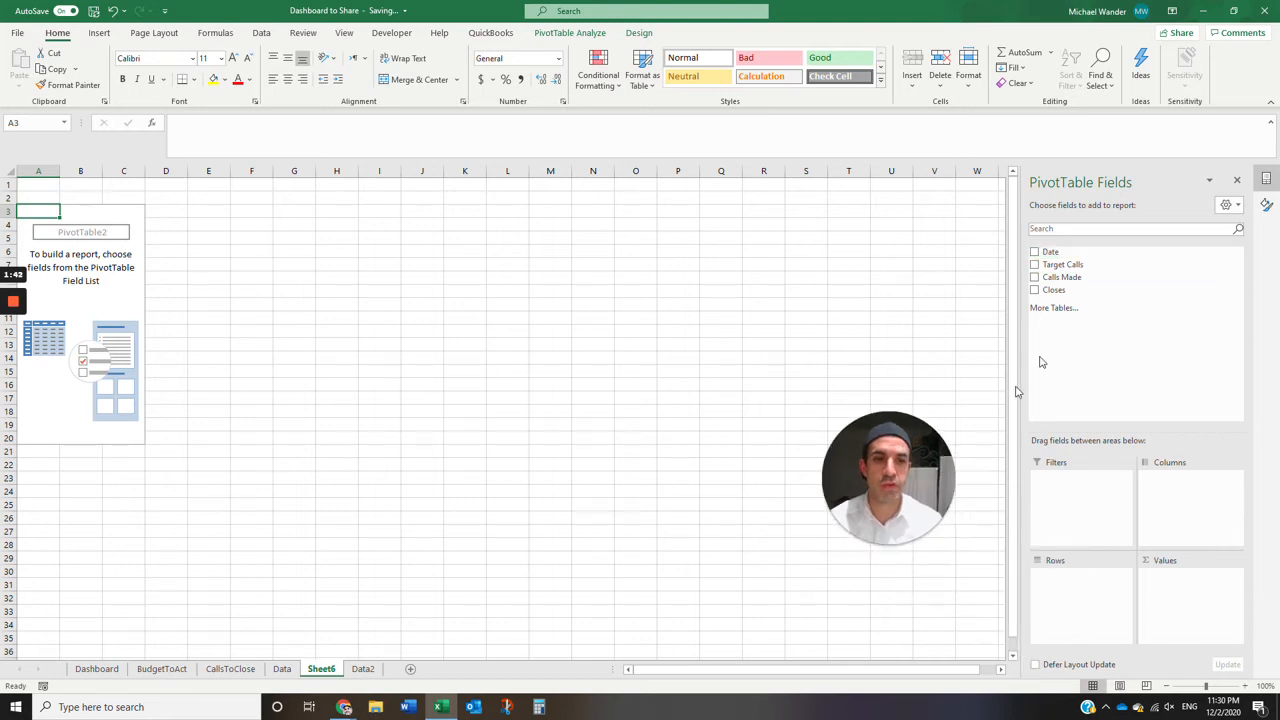
pyautogui.click(1034, 251)
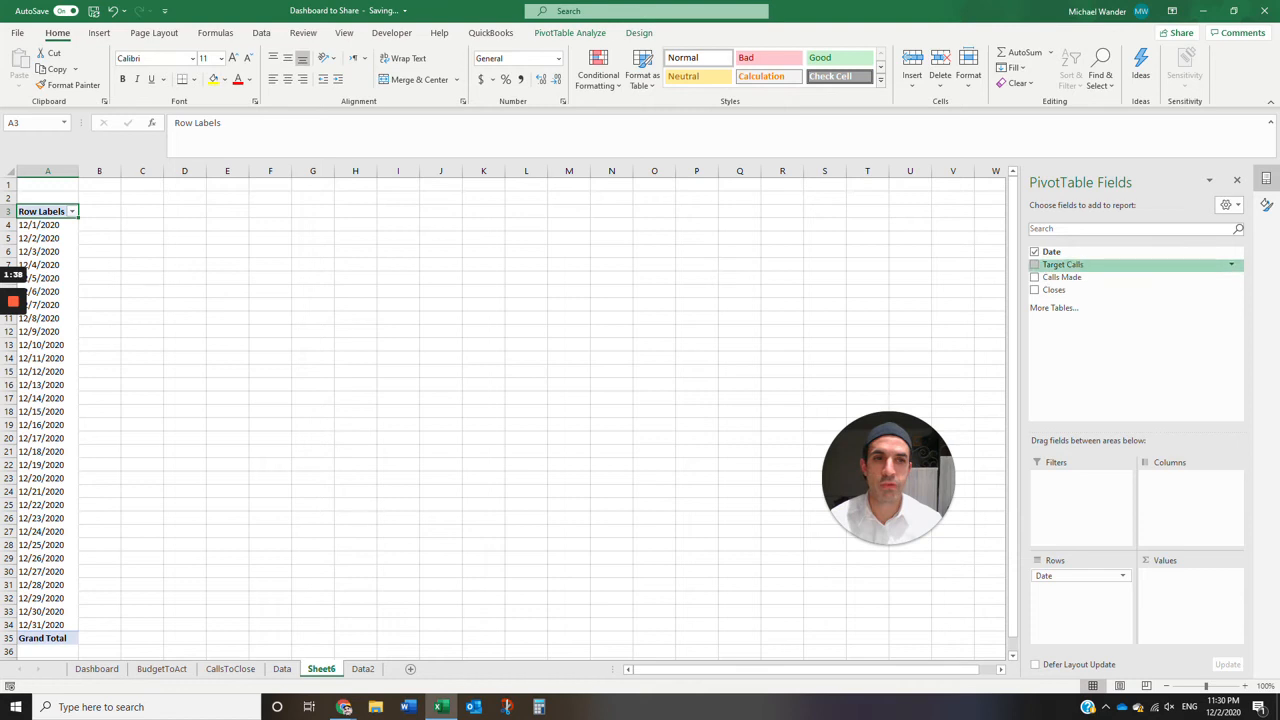
pyautogui.moveTo(1196, 603); pyautogui.dragTo(1195, 603)
pyautogui.moveTo(1063, 278); pyautogui.dragTo(1188, 605)
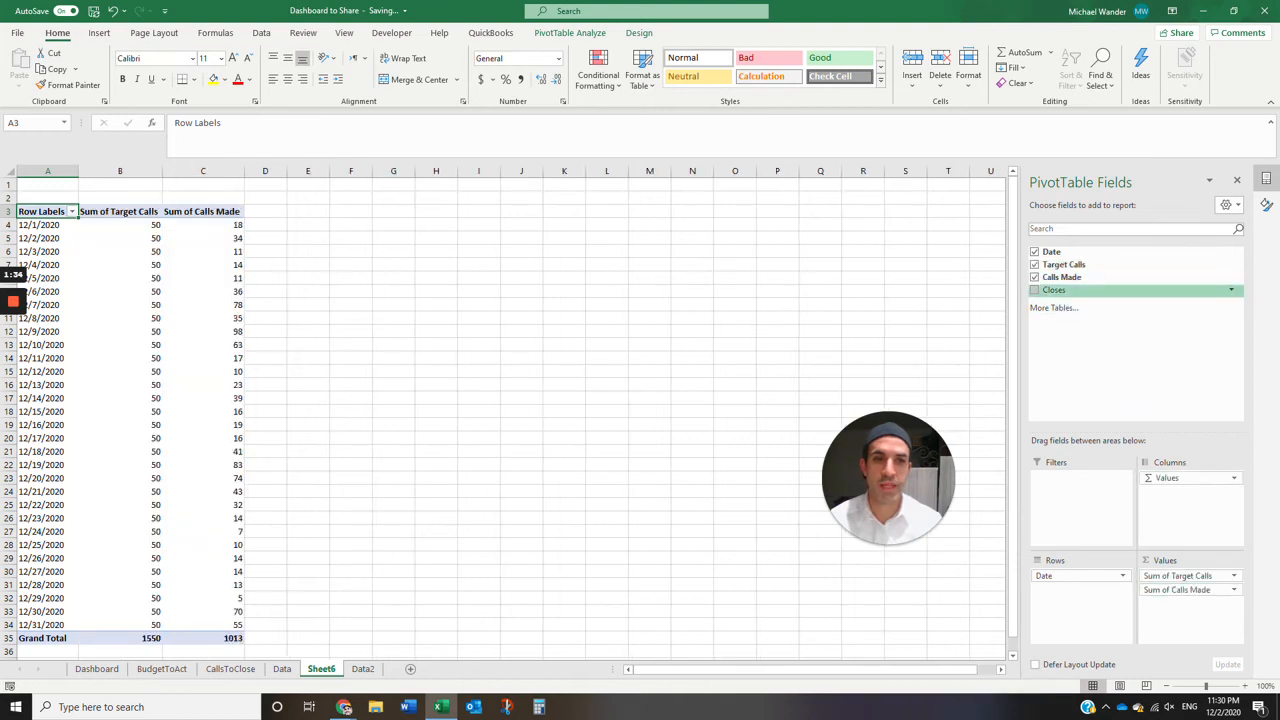
pyautogui.moveTo(1054, 290); pyautogui.dragTo(1195, 621)
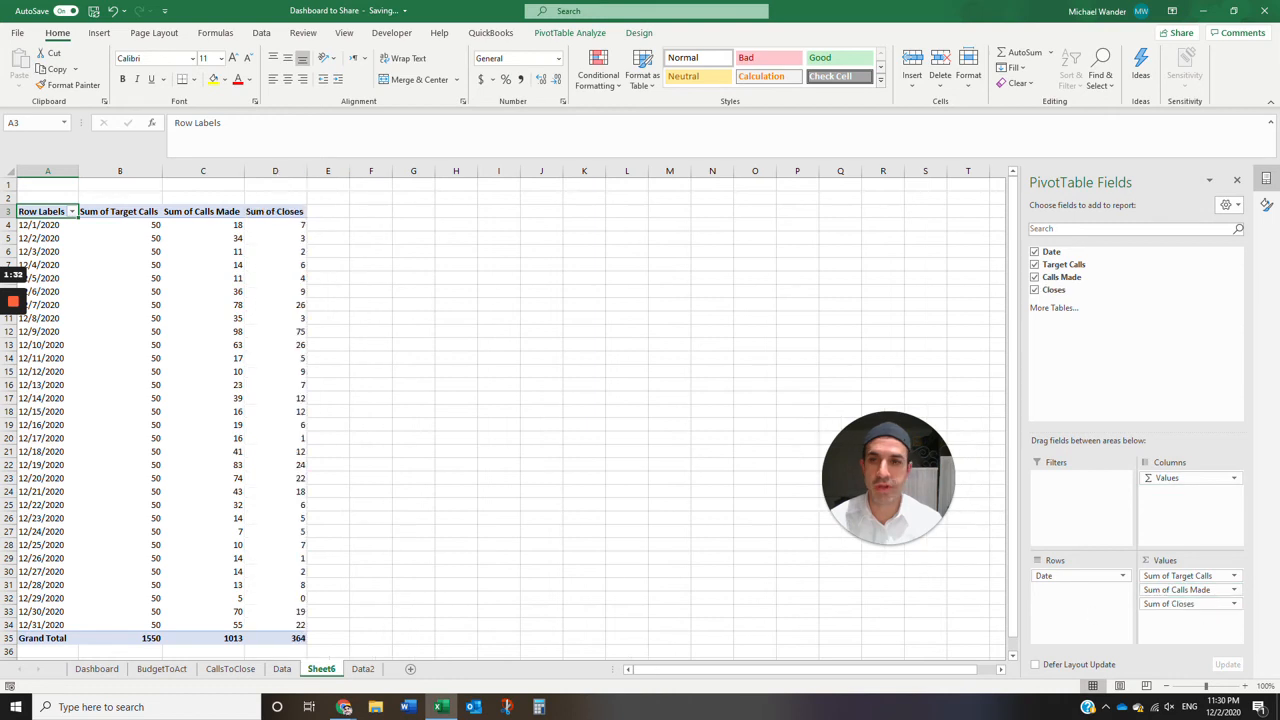
# - Rename the PivotTable worksheet as Pivot2
pyautogui.doubleClick(324, 670)
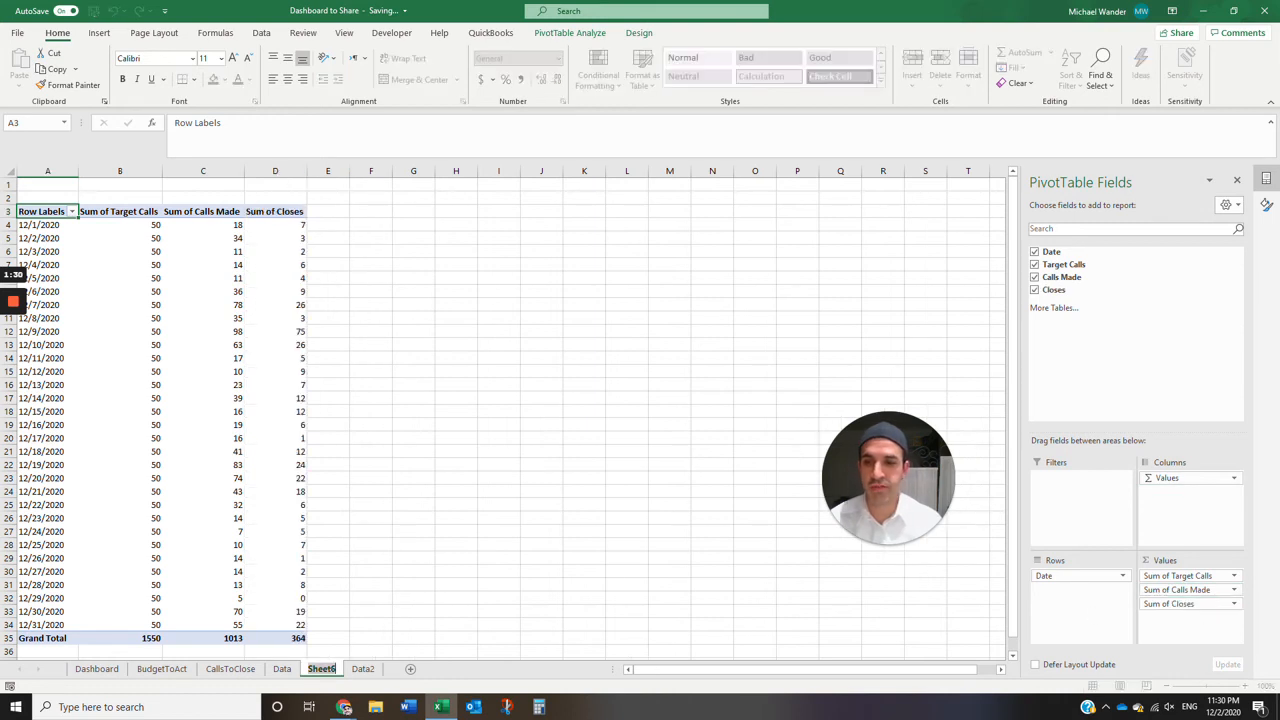
pyautogui.write('Pivot')
pyautogui.press('Return')
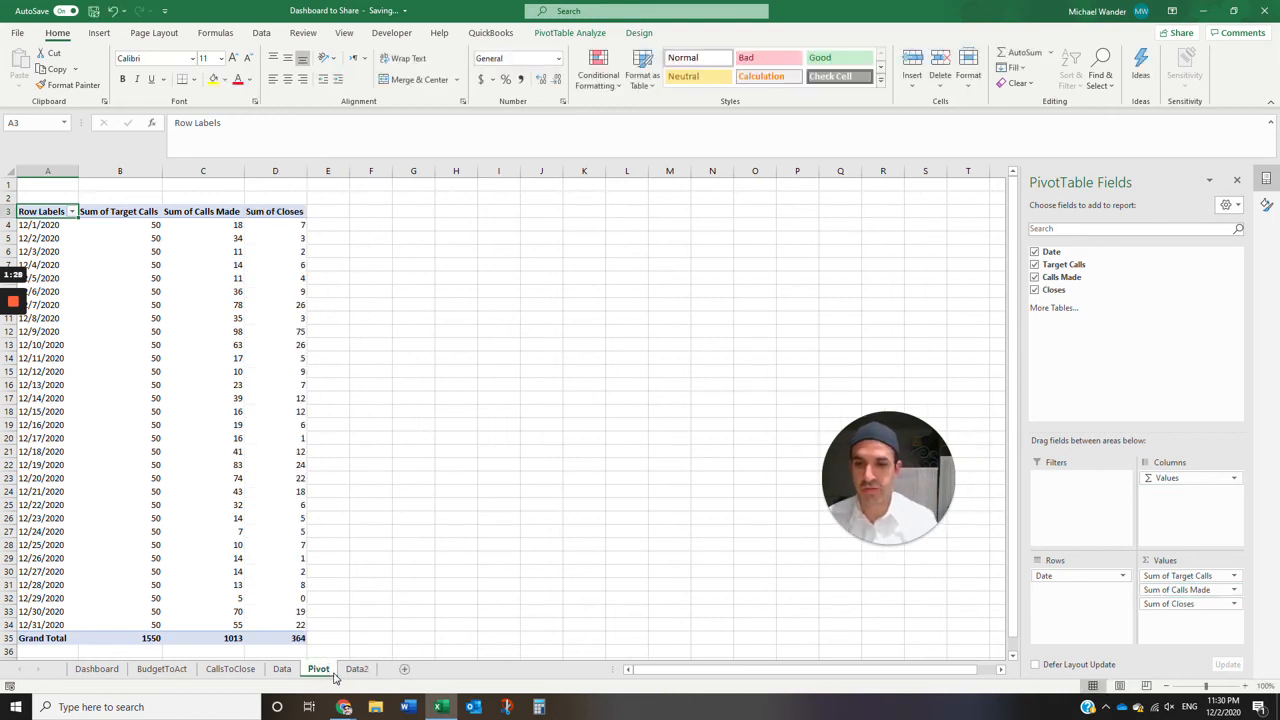
pyautogui.click(354, 673)
pyautogui.doubleClick(327, 671)
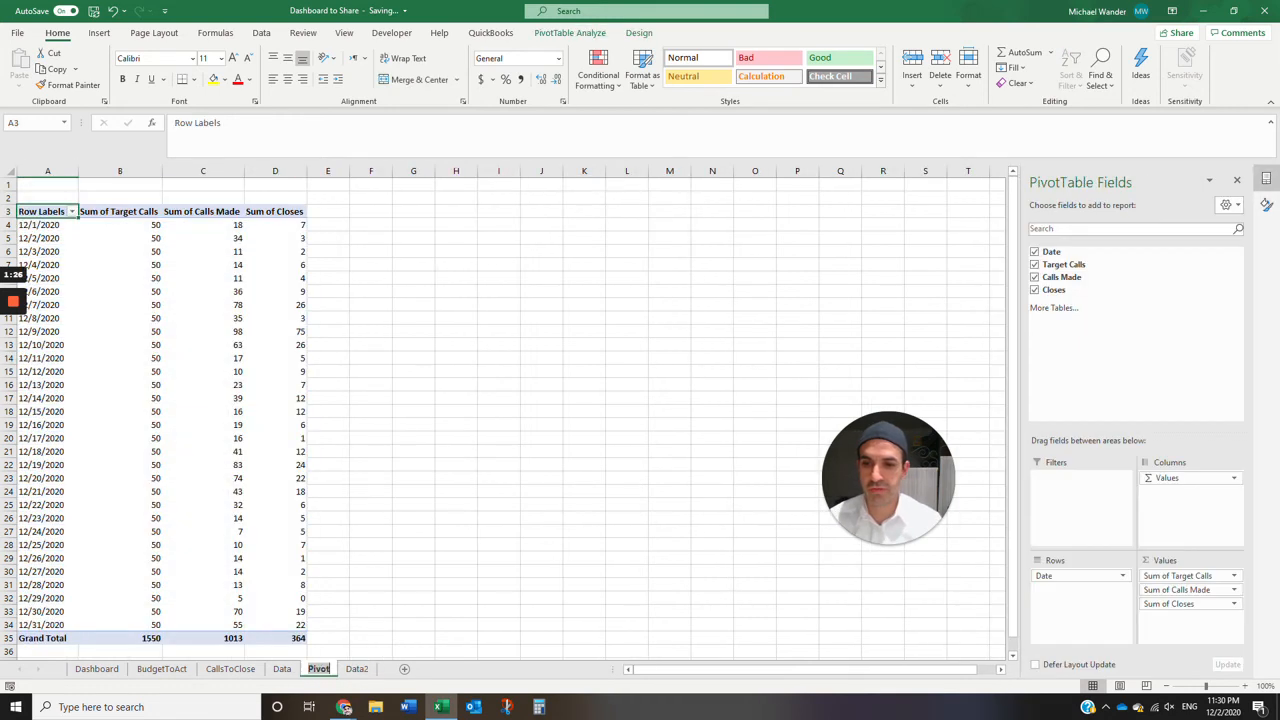
pyautogui.click(330, 670)
pyautogui.write('2')
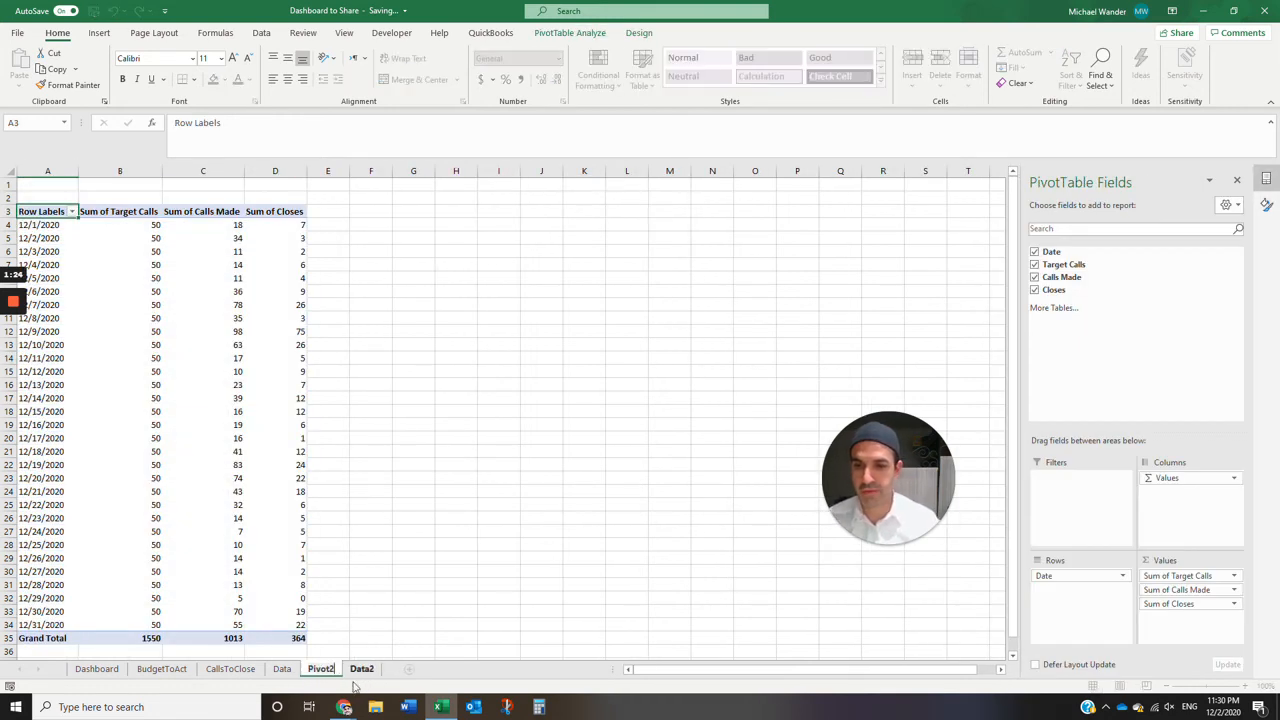
pyautogui.click(362, 670)
pyautogui.click(321, 670)
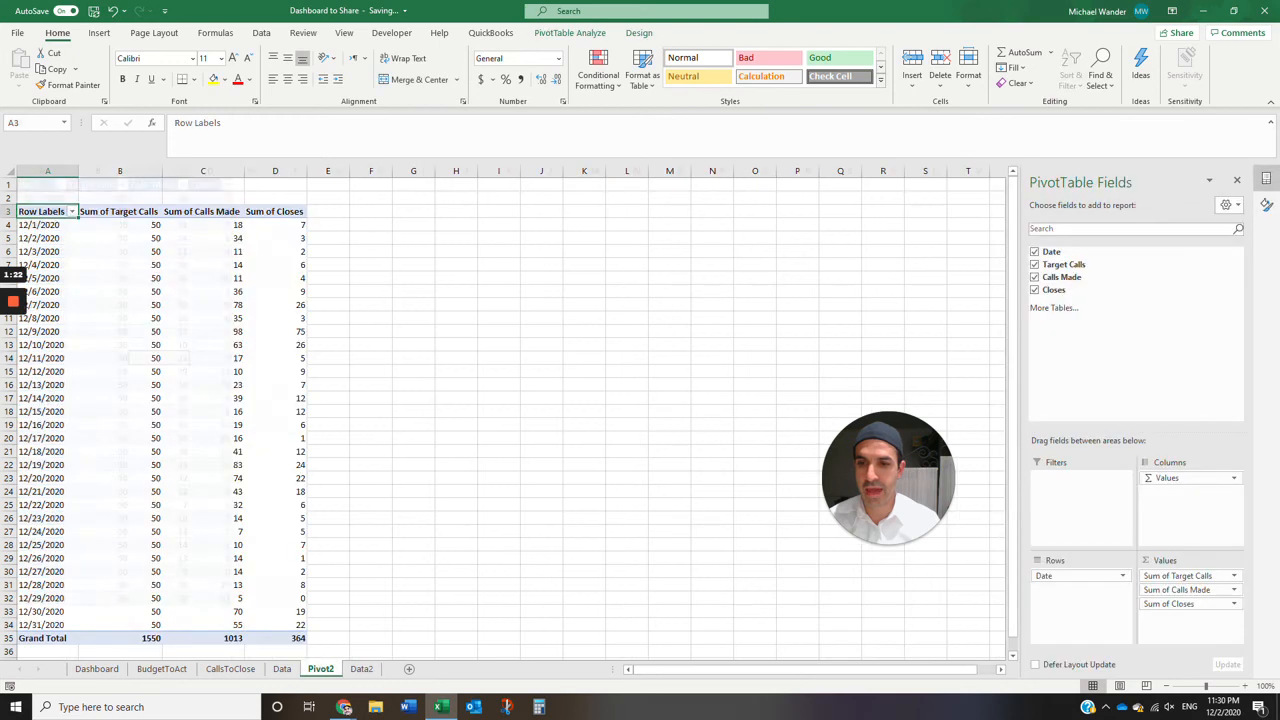
# - Insert a 3-D Area PivotChart based on the PivotTable
pyautogui.click(203, 438)
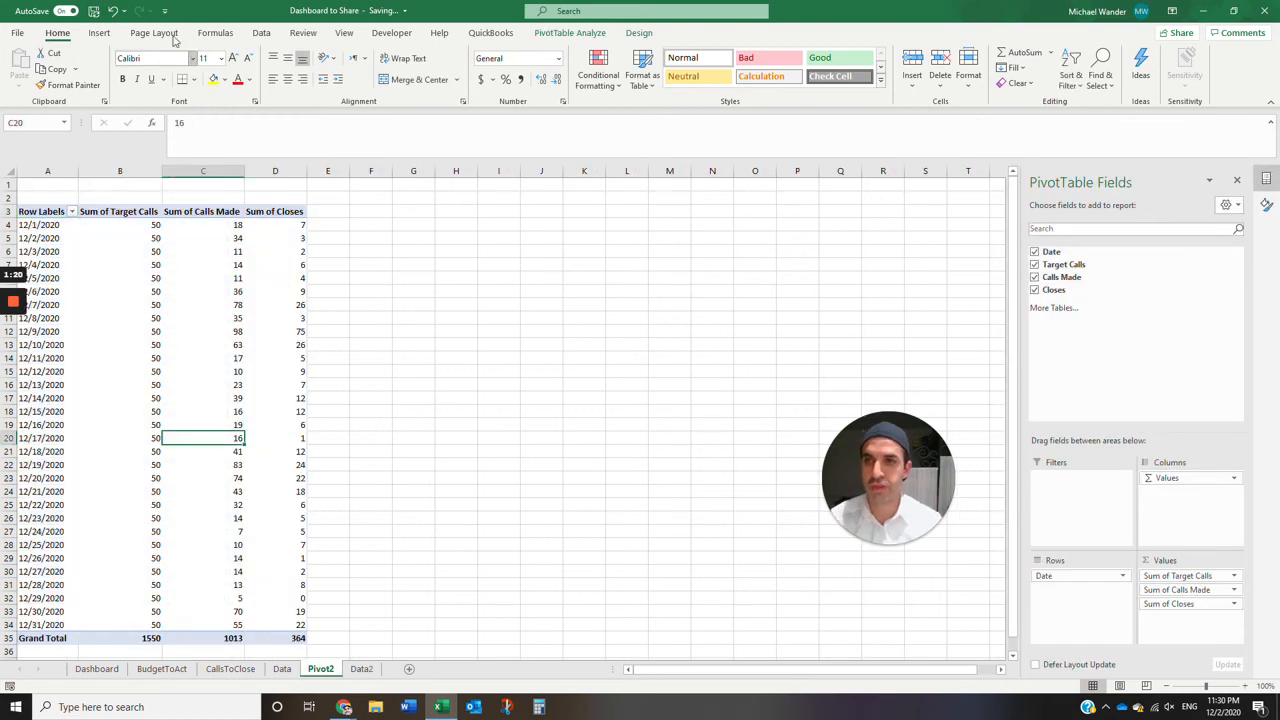
pyautogui.click(99, 32)
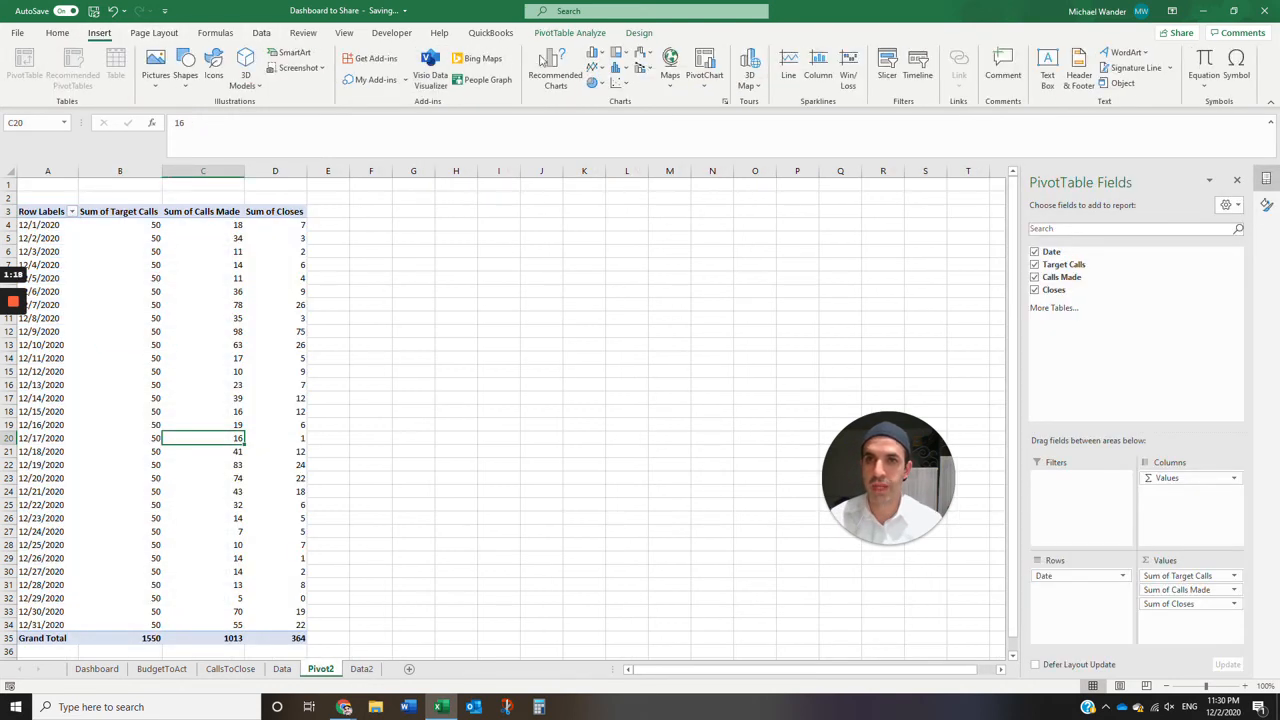
pyautogui.click(596, 68)
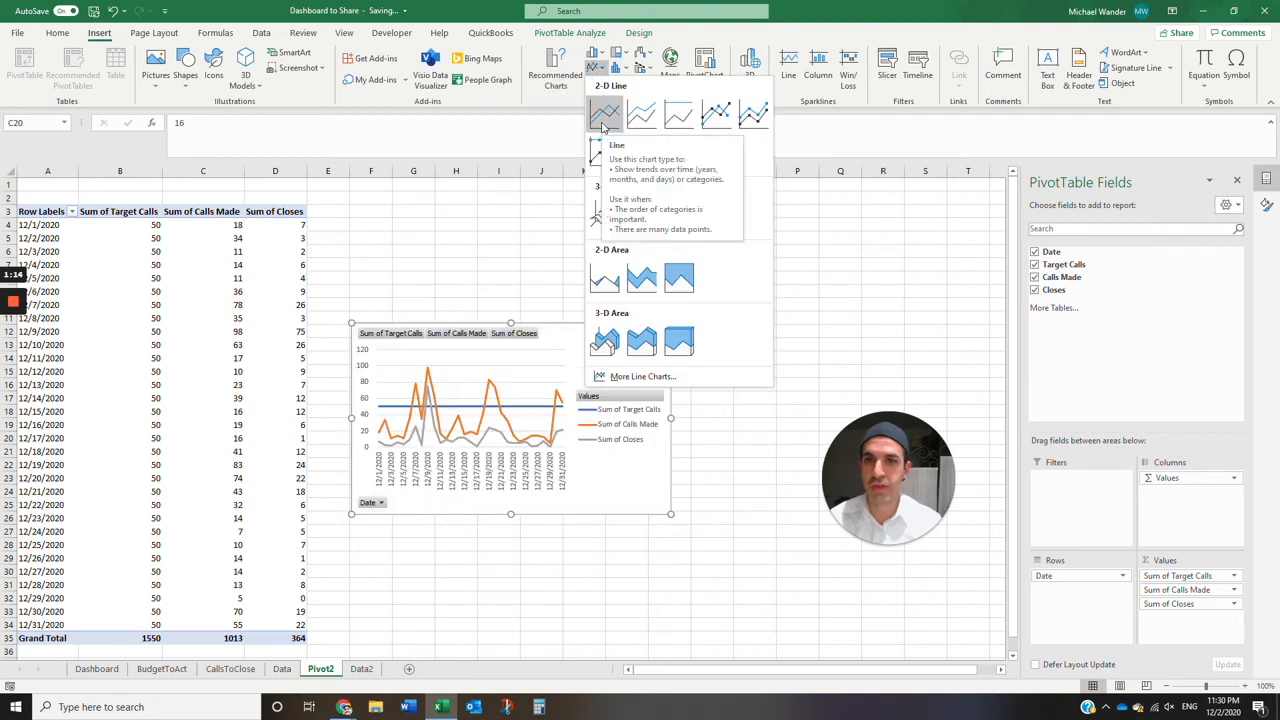
pyautogui.click(606, 345)
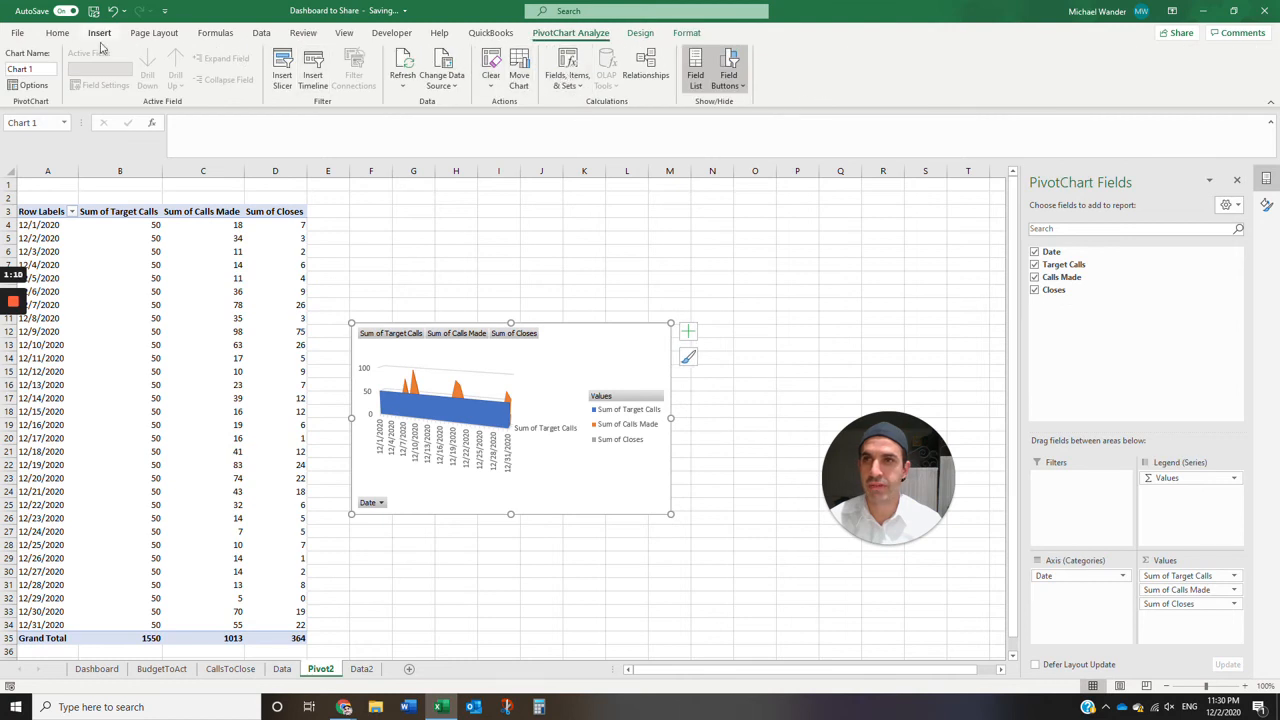
# - Change the chart type to Combo, using Area for Target Calls and Calls Made and Line for Closes
pyautogui.rightClick(573, 352)
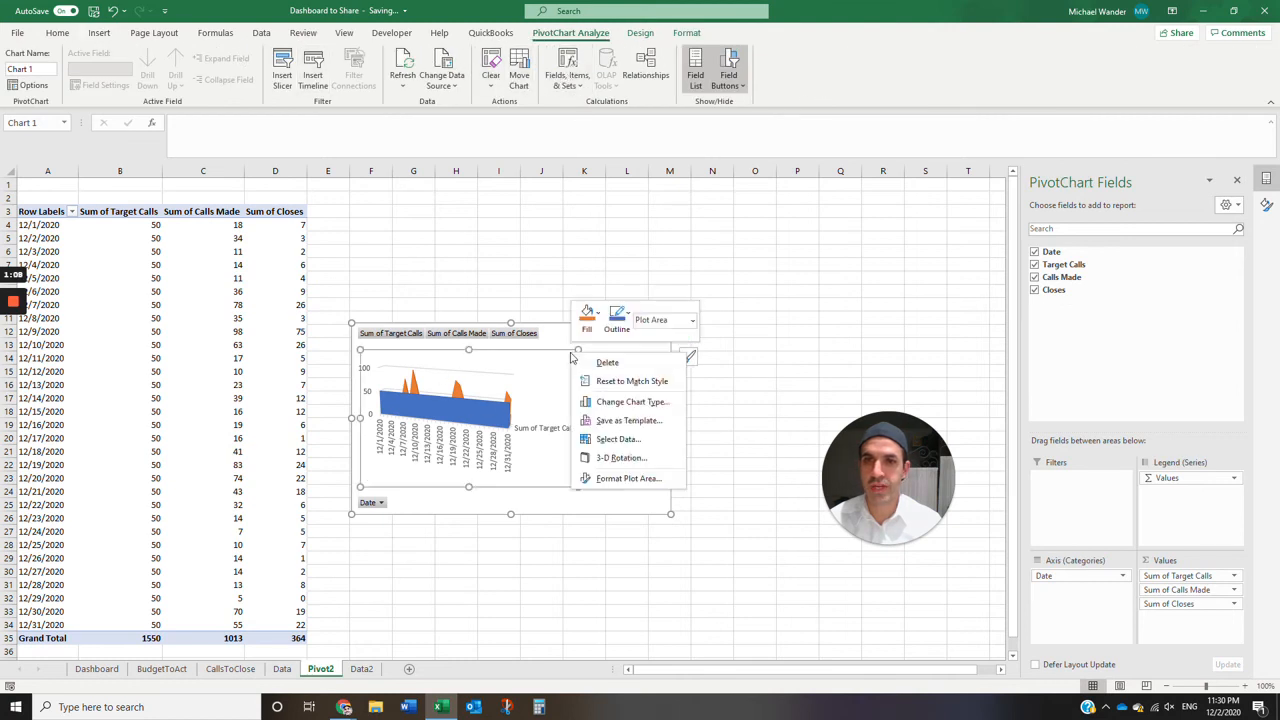
pyautogui.click(628, 402)
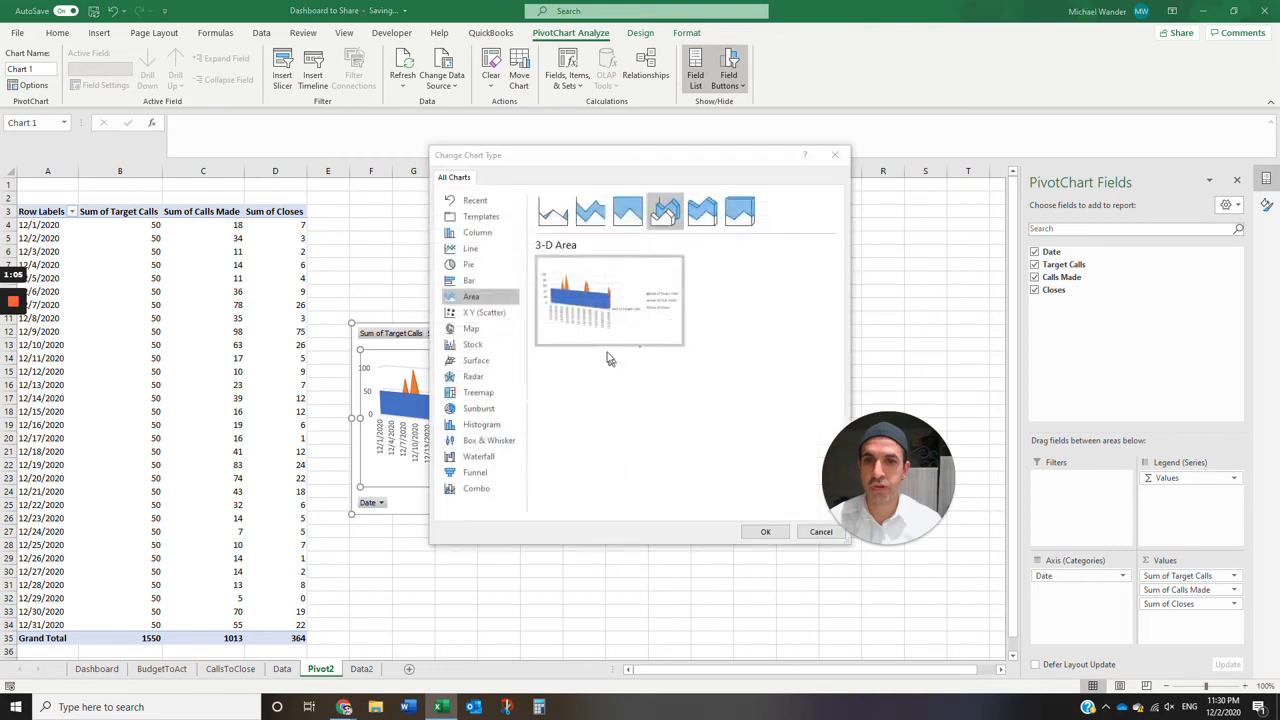
pyautogui.click(487, 490)
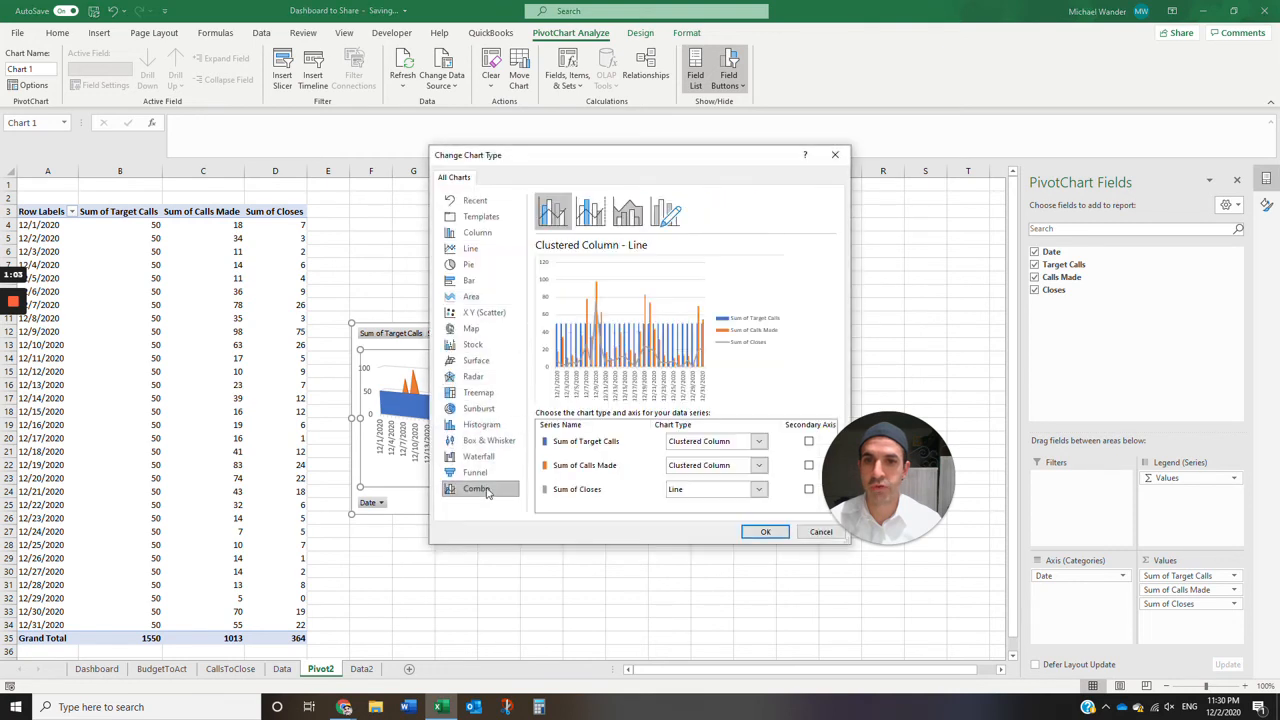
pyautogui.click(757, 472)
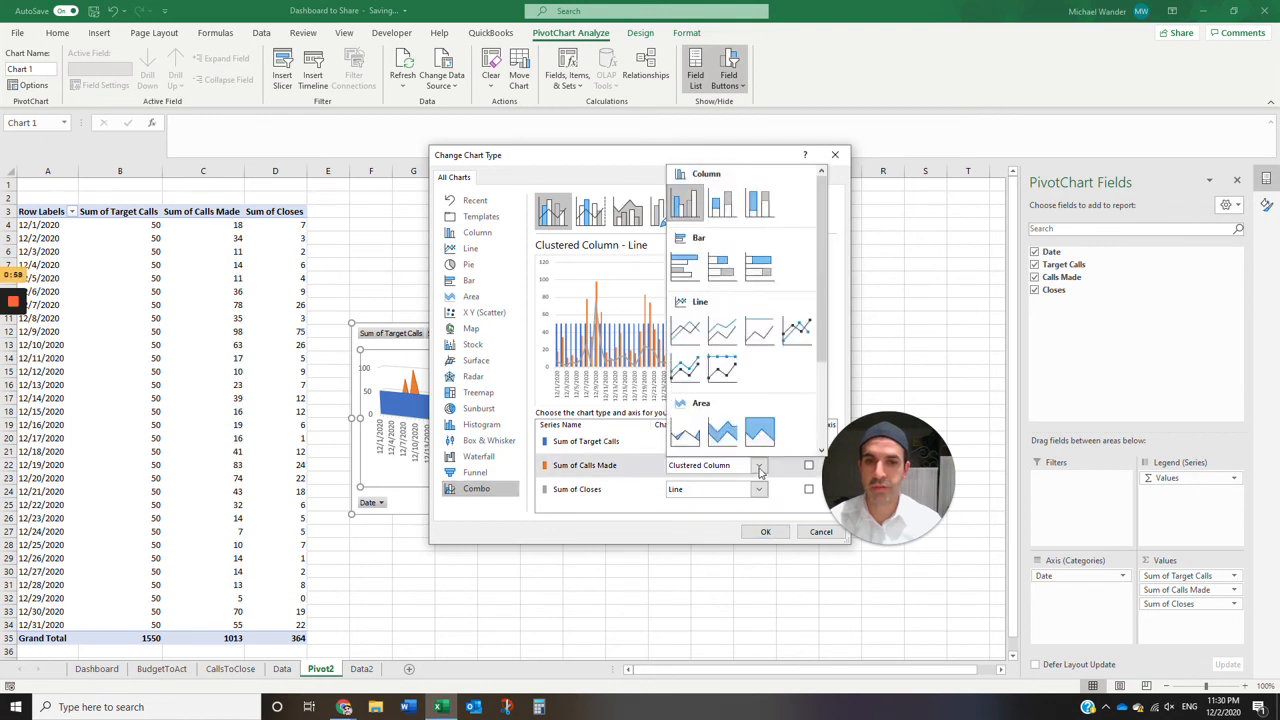
pyautogui.click(700, 444)
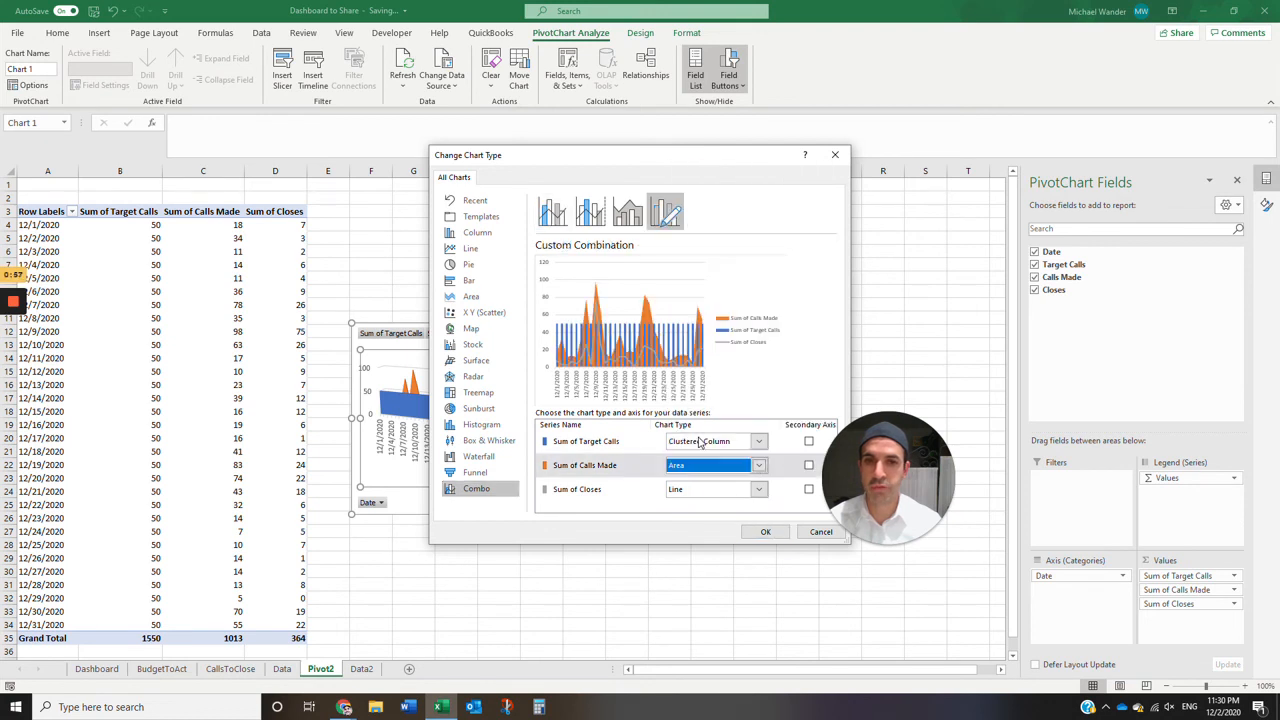
pyautogui.click(760, 443)
pyautogui.click(690, 421)
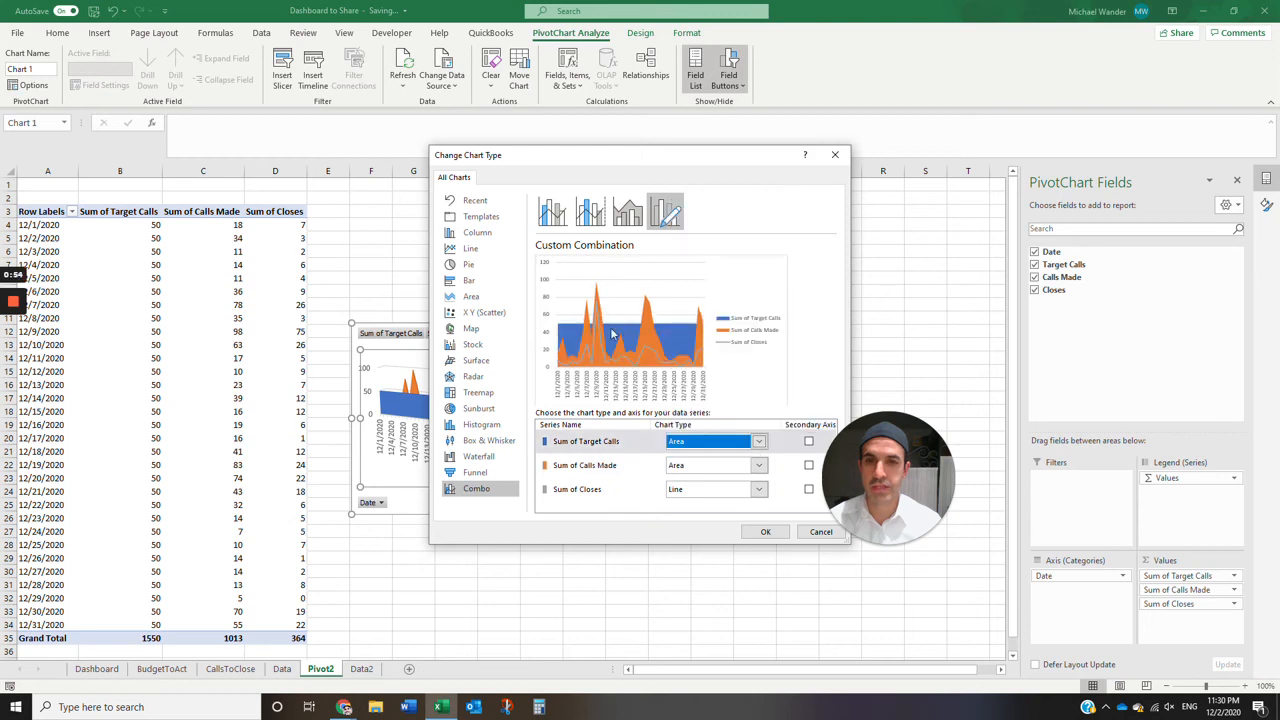
pyautogui.click(765, 531)
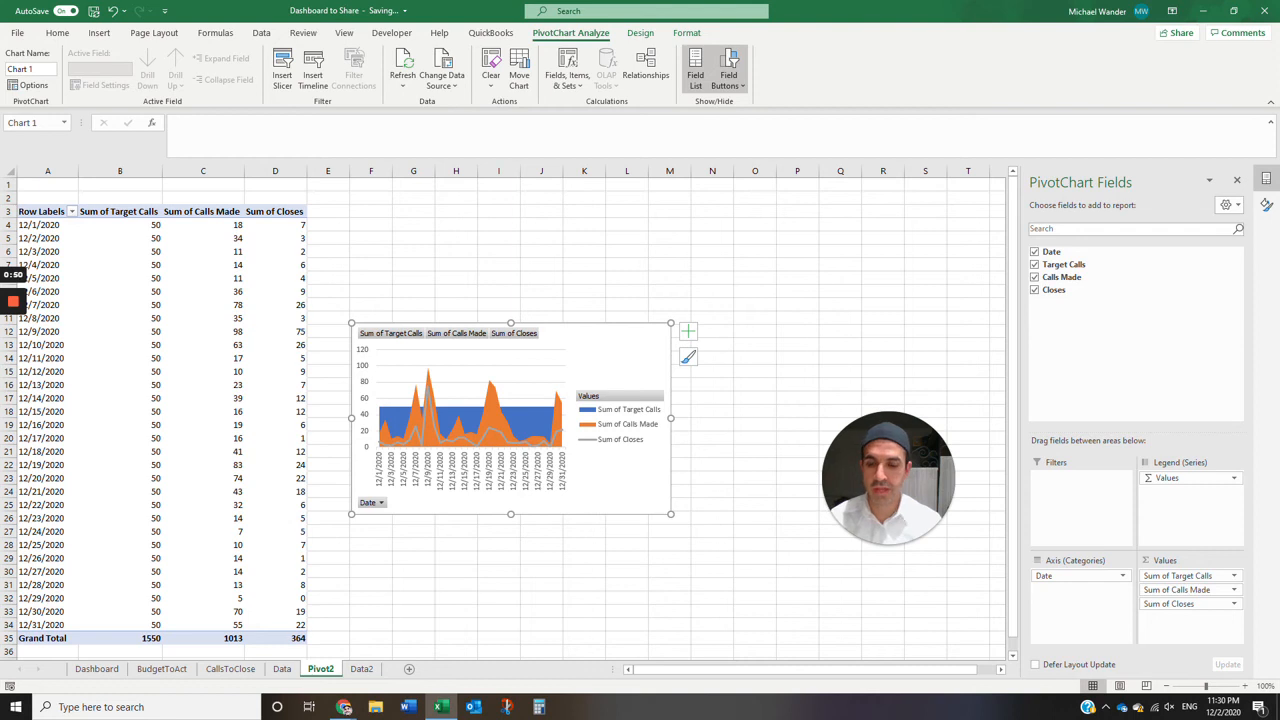
# - Cut the combo chart from Pivot2 and paste it at cell D2 of a new worksheet
pyautogui.press('Delete')
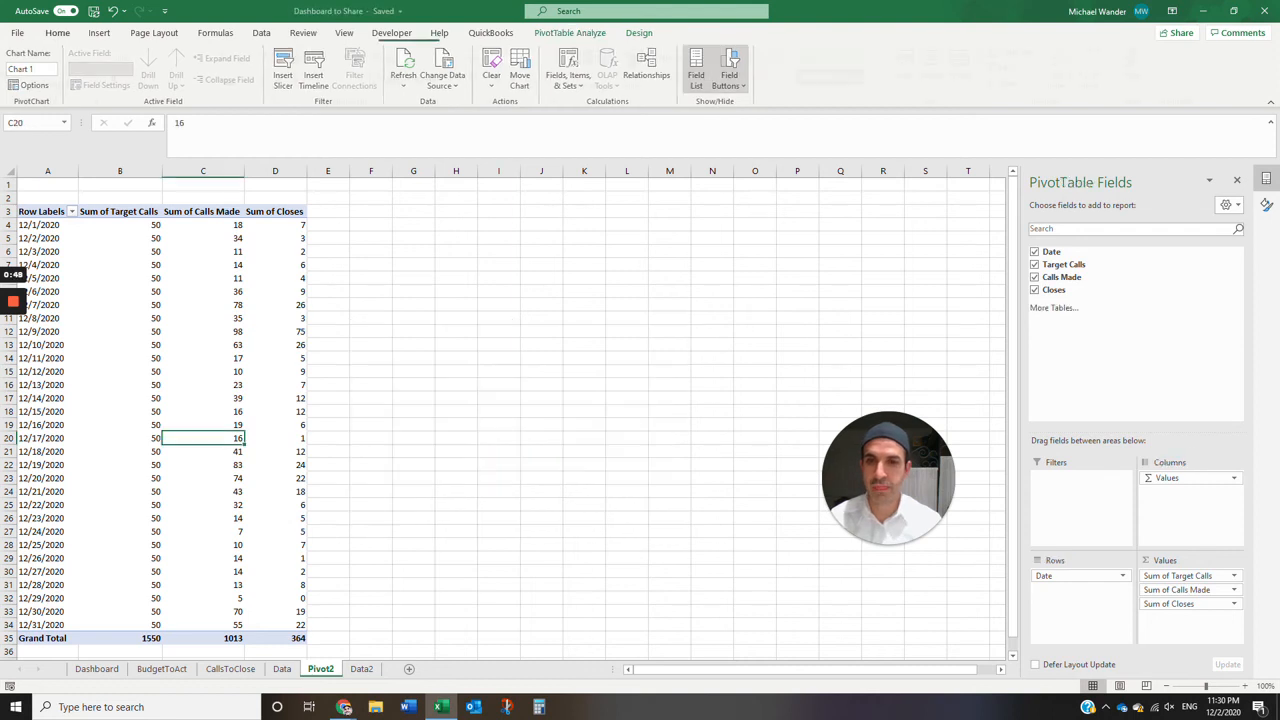
pyautogui.click(410, 669)
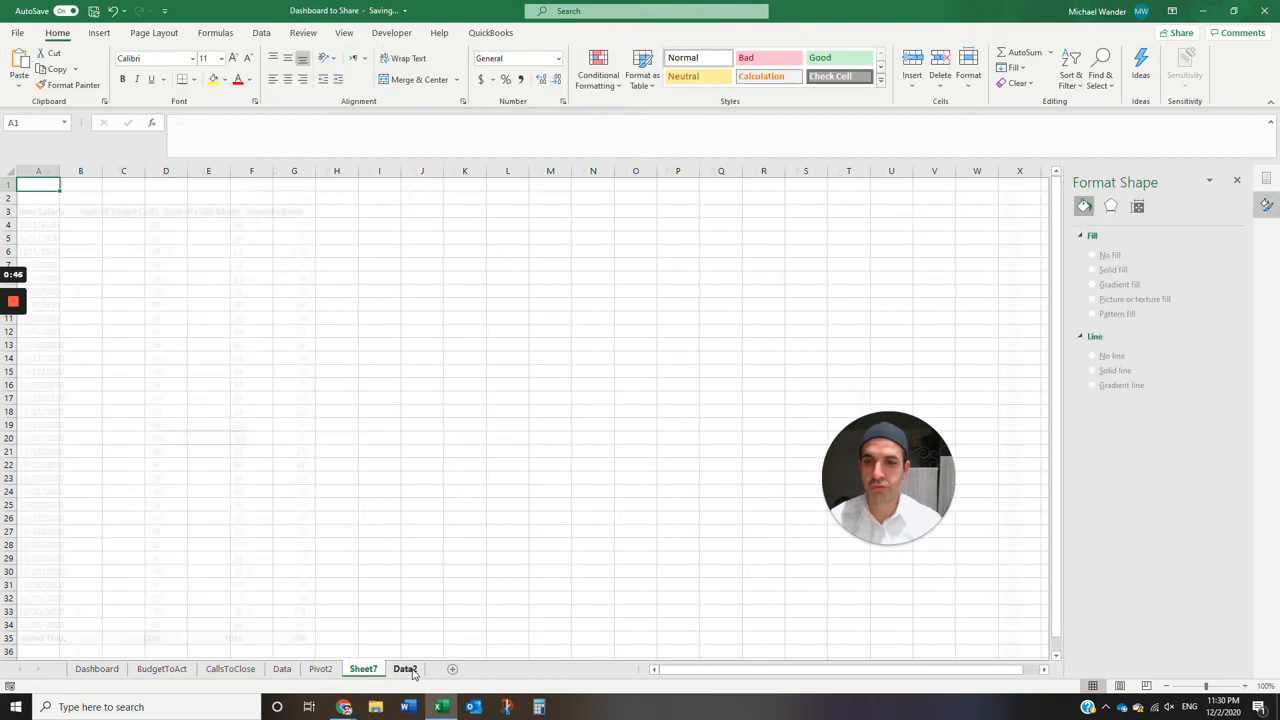
pyautogui.click(166, 198)
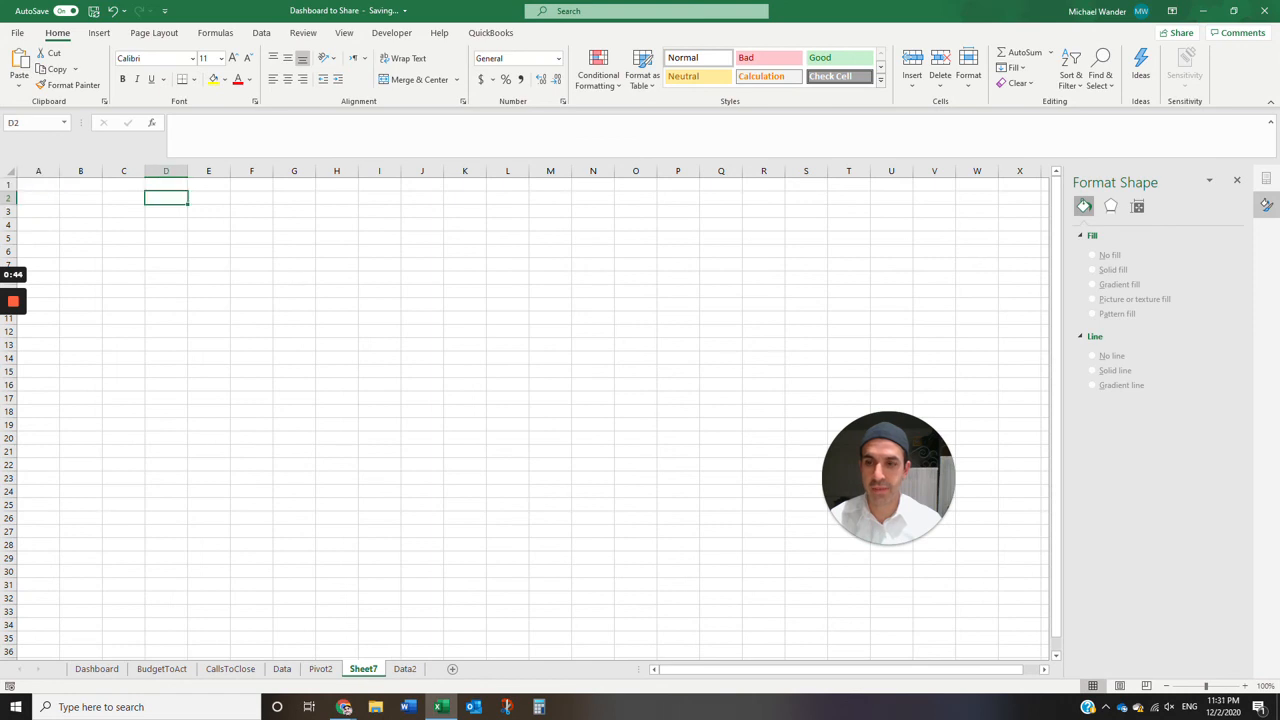
pyautogui.hotkey('ctrl', 'v')
# - Rename the new chart worksheet as Dashboard2
pyautogui.doubleClick(356, 670)
pyautogui.write('Dashboard')
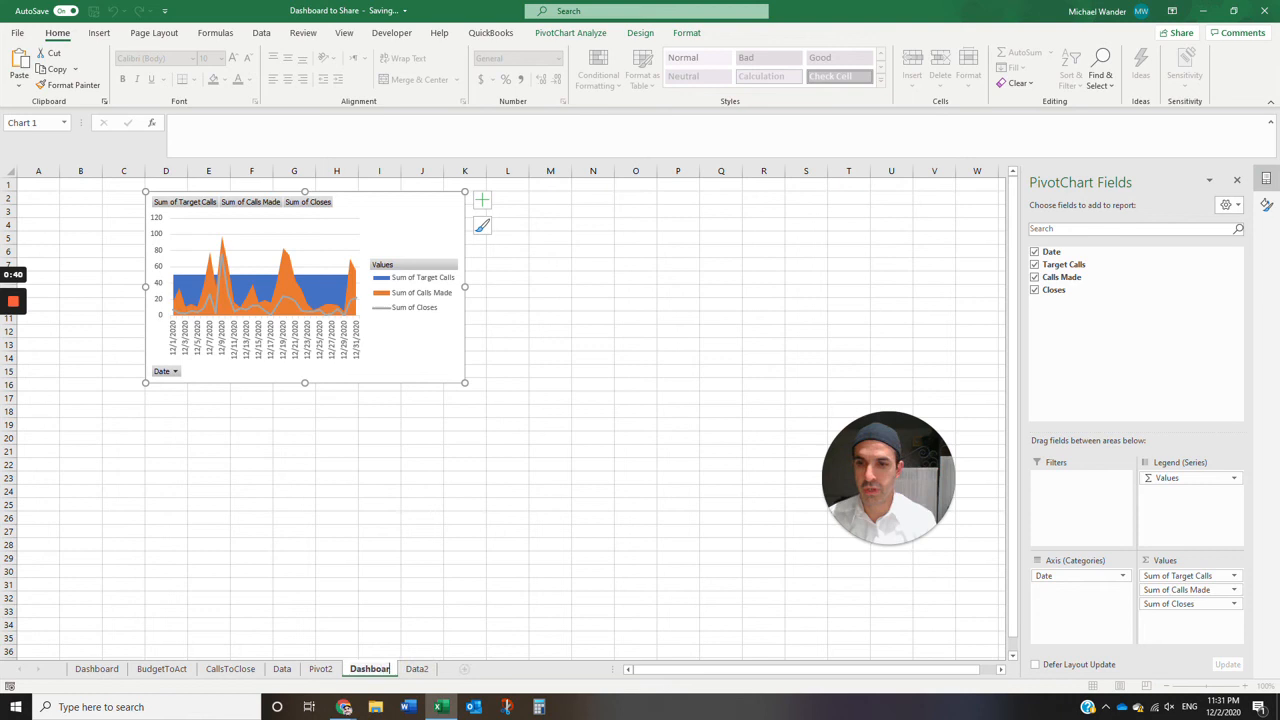
pyautogui.press('Return')
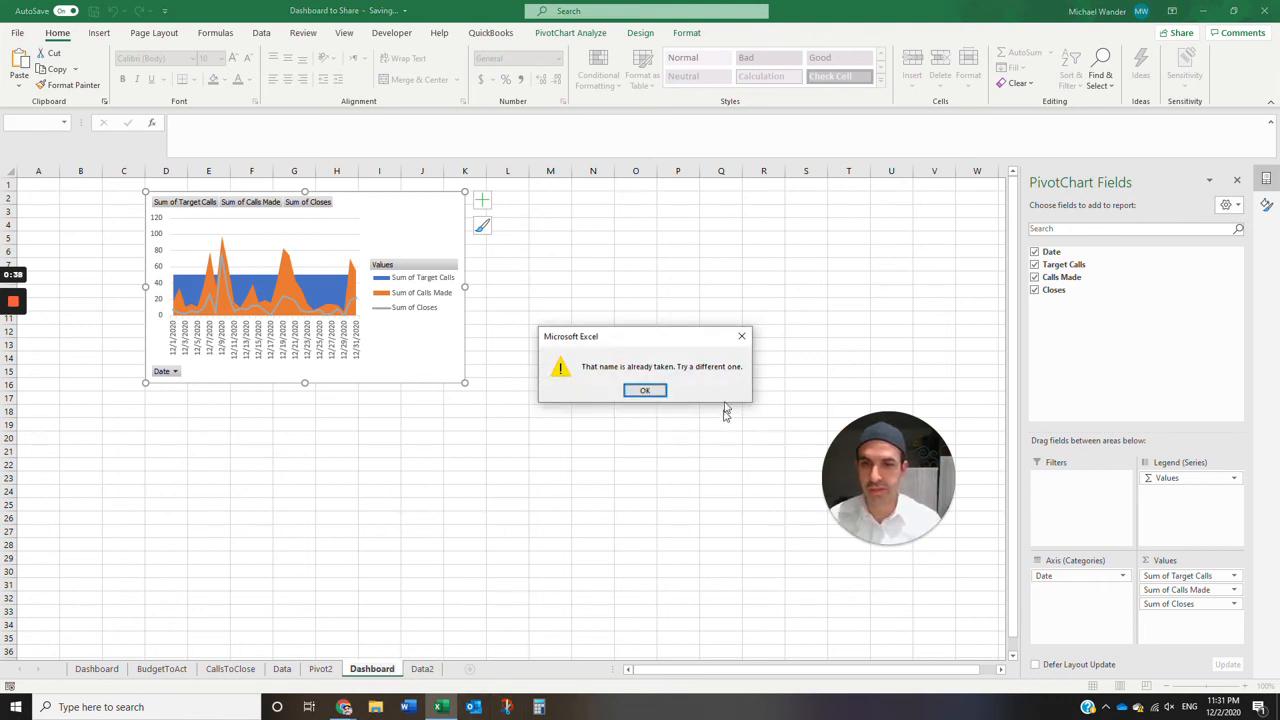
pyautogui.click(645, 391)
pyautogui.press('Return')
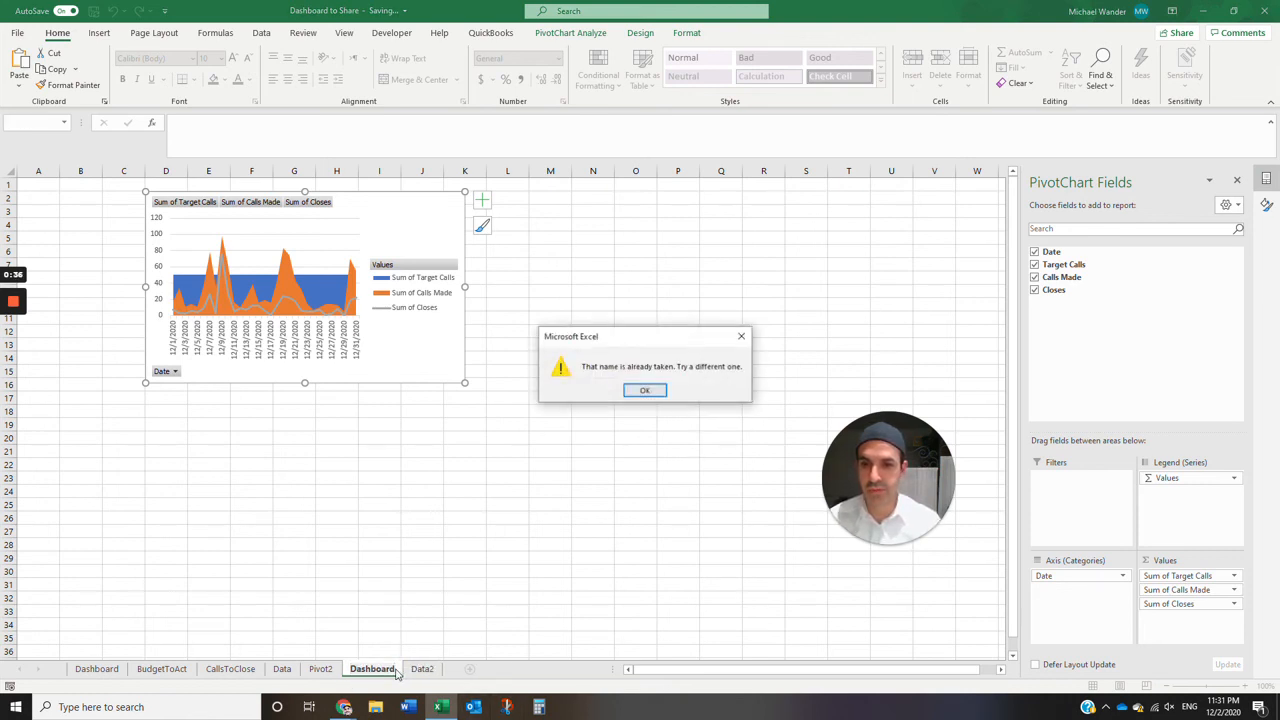
pyautogui.click(646, 391)
pyautogui.write('2')
pyautogui.press('Return')
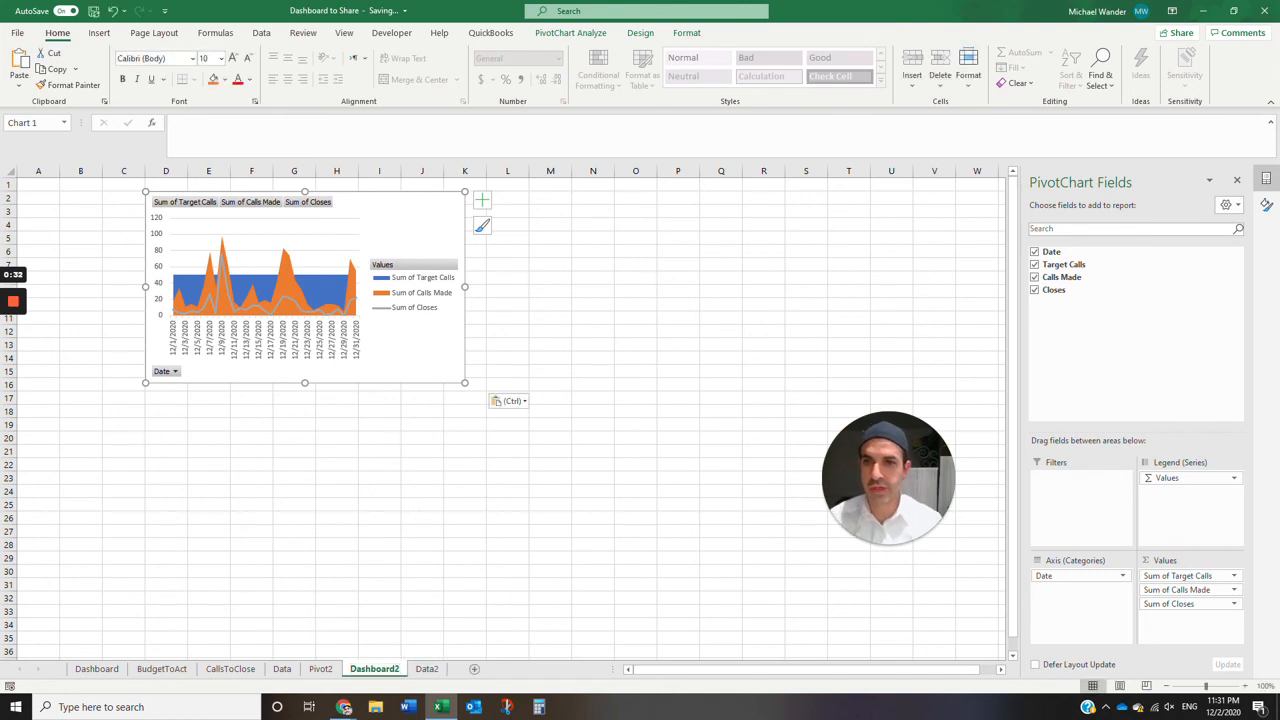
# - Shift the chart to start at about column E and hide all its field buttons
pyautogui.moveTo(164, 379); pyautogui.dragTo(217, 388)
pyautogui.rightClick(217, 388)
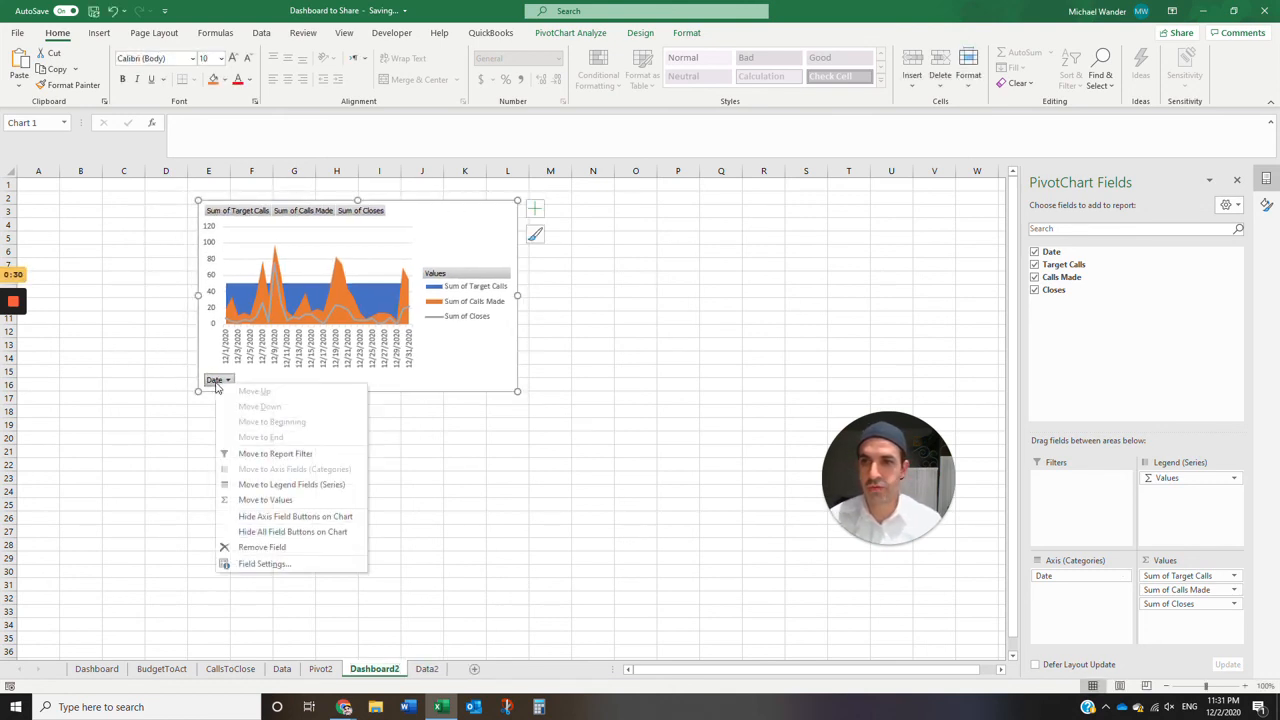
pyautogui.click(213, 384)
pyautogui.rightClick(224, 381)
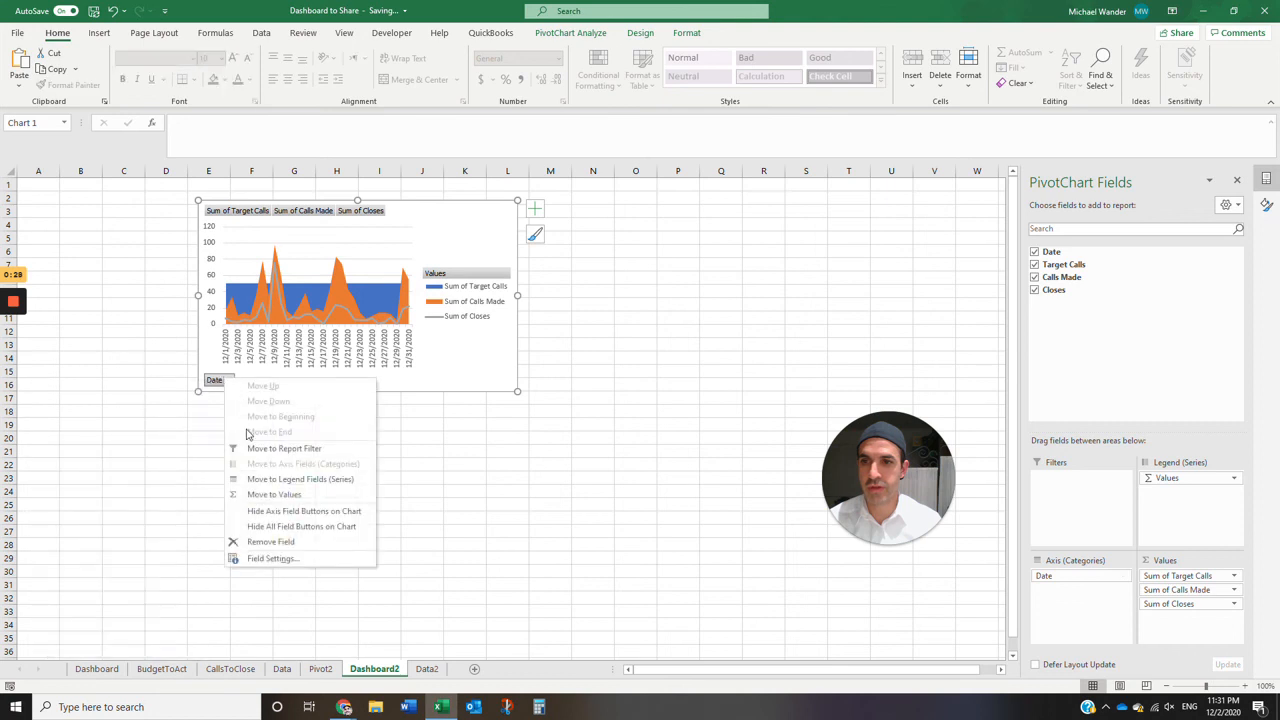
pyautogui.click(270, 526)
# - Set the chart's legend position to Top
pyautogui.click(483, 285)
pyautogui.rightClick(478, 292)
pyautogui.click(525, 424)
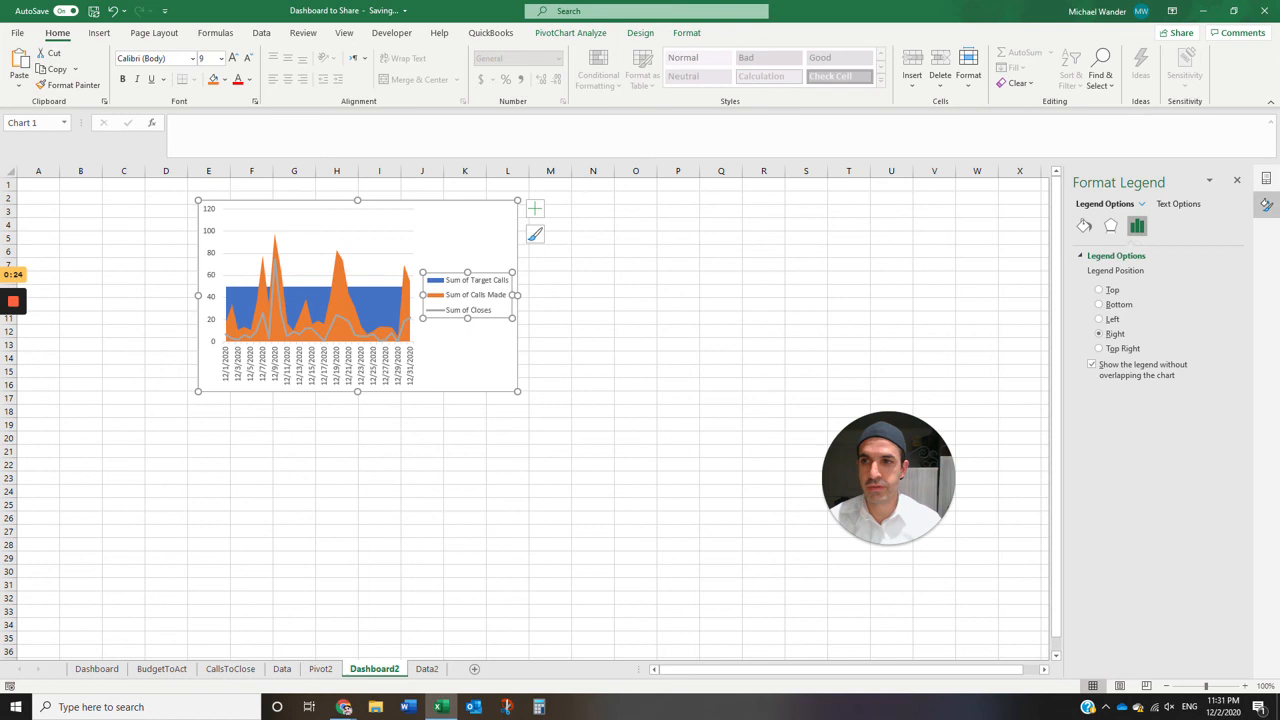
pyautogui.click(1106, 290)
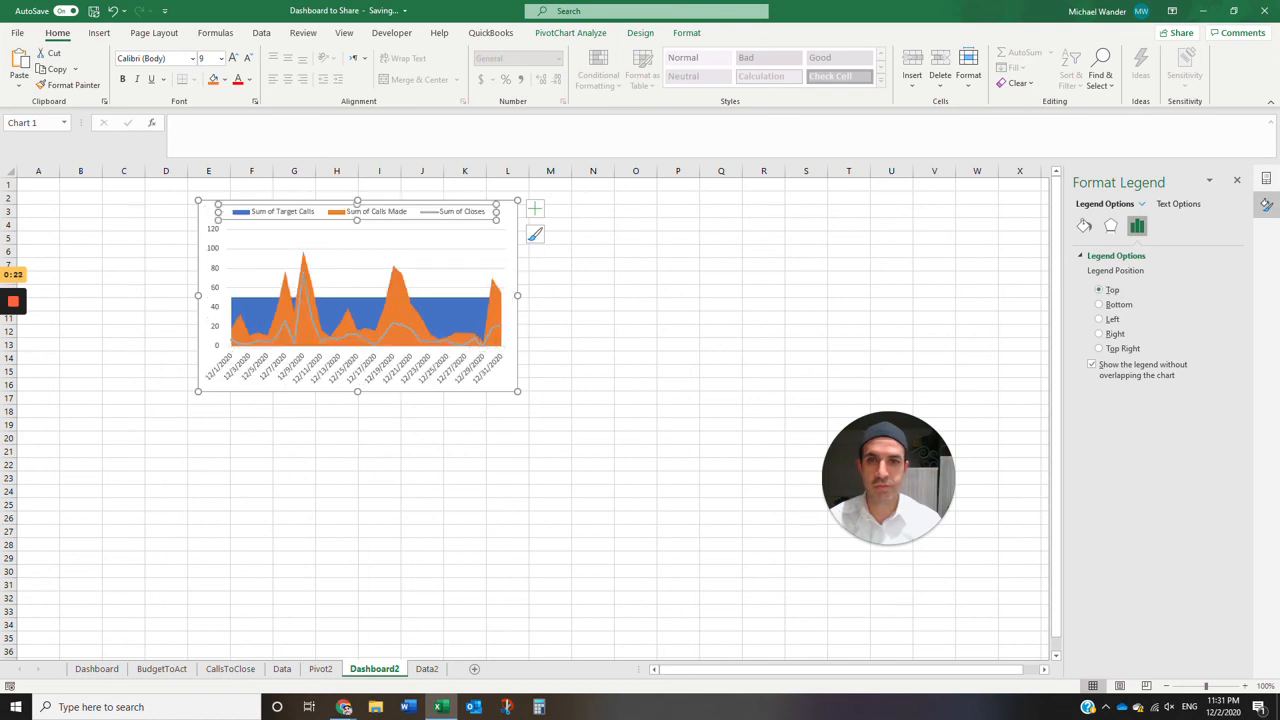
# - Delete the chart's major gridlines and move the chart to start at about cell F3
pyautogui.click(479, 250)
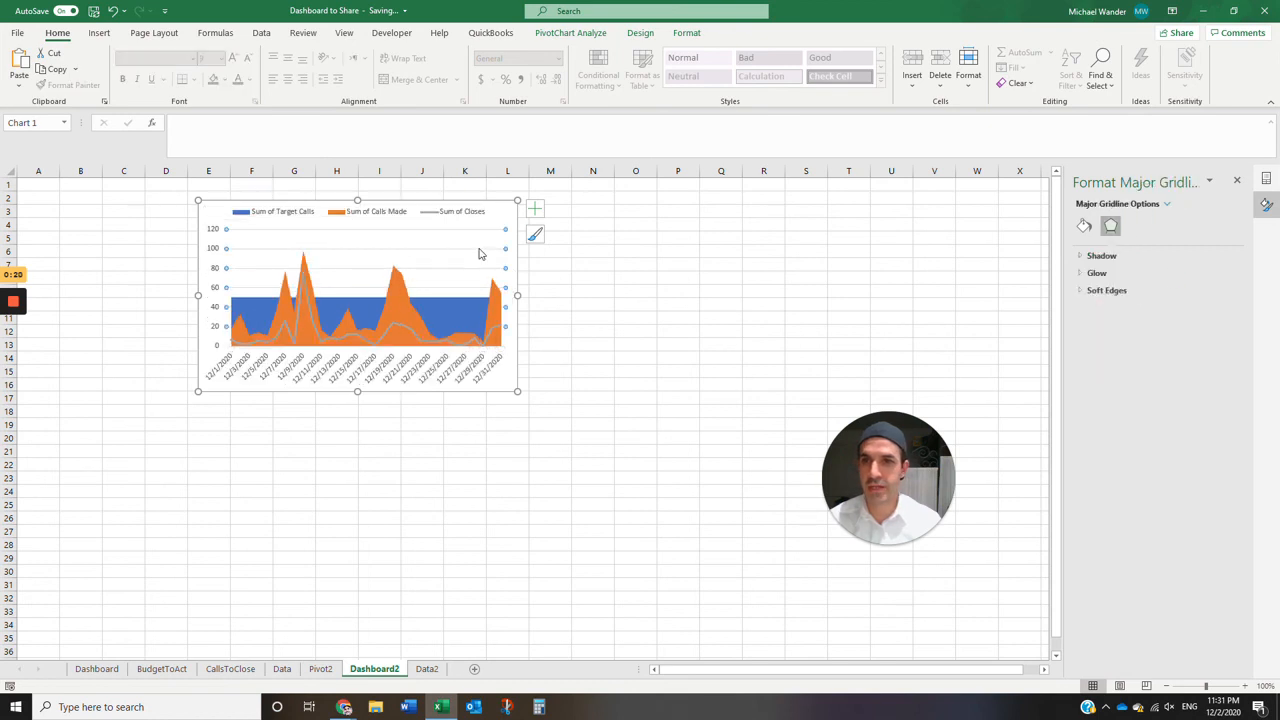
pyautogui.press('Delete')
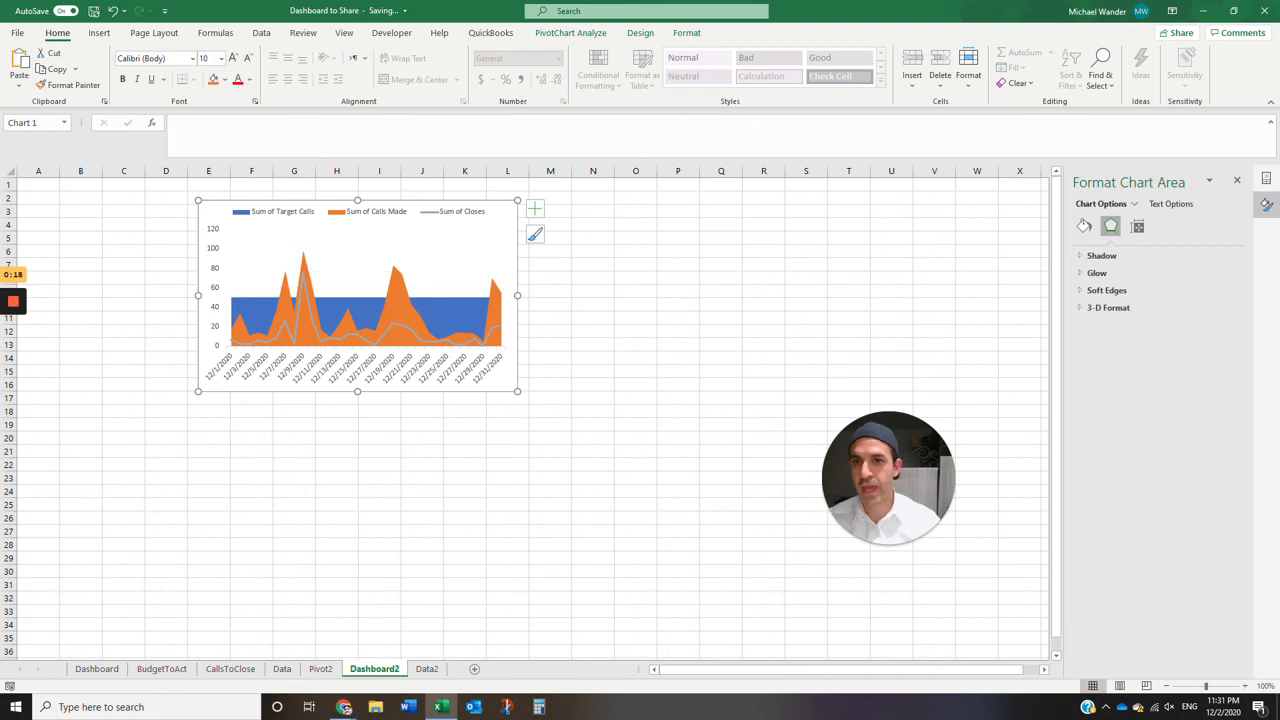
pyautogui.moveTo(503, 215); pyautogui.dragTo(536, 224)
pyautogui.click(678, 264)
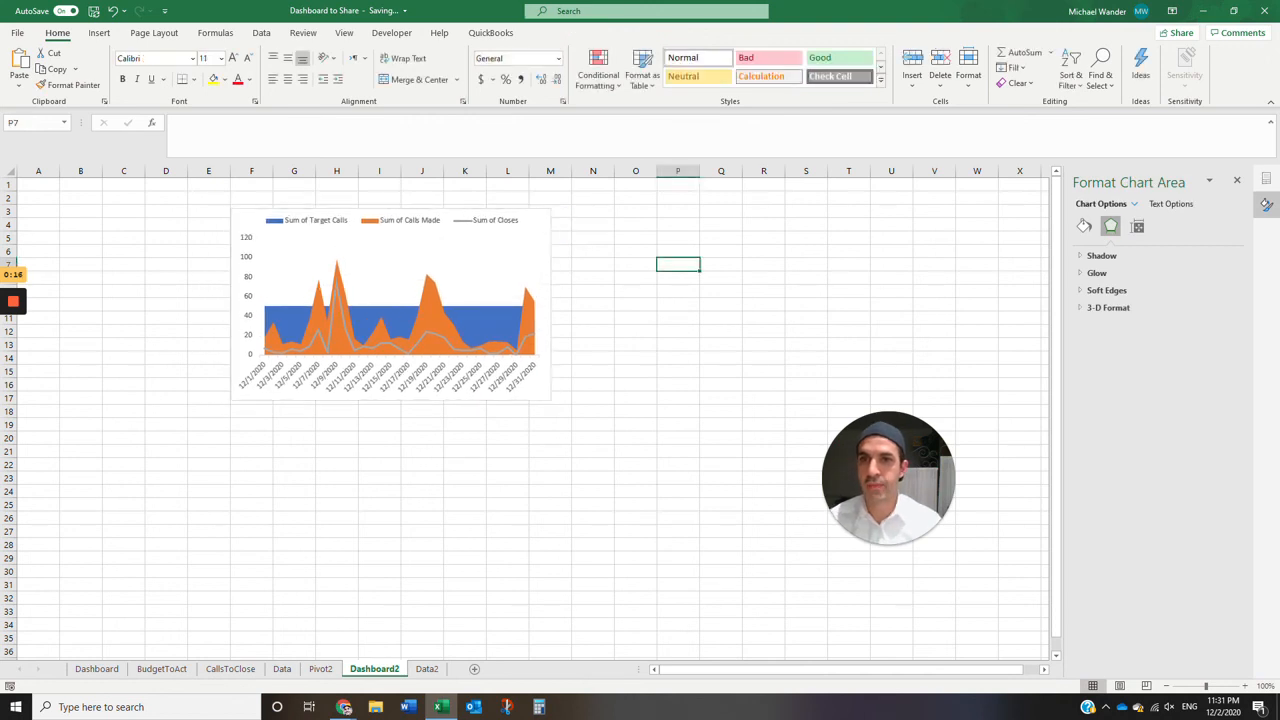
# - Turn off the cell gridlines on Dashboard2 and undo the accidental shift of the chart's plot area
pyautogui.click(344, 33)
pyautogui.click(316, 80)
pyautogui.click(395, 290)
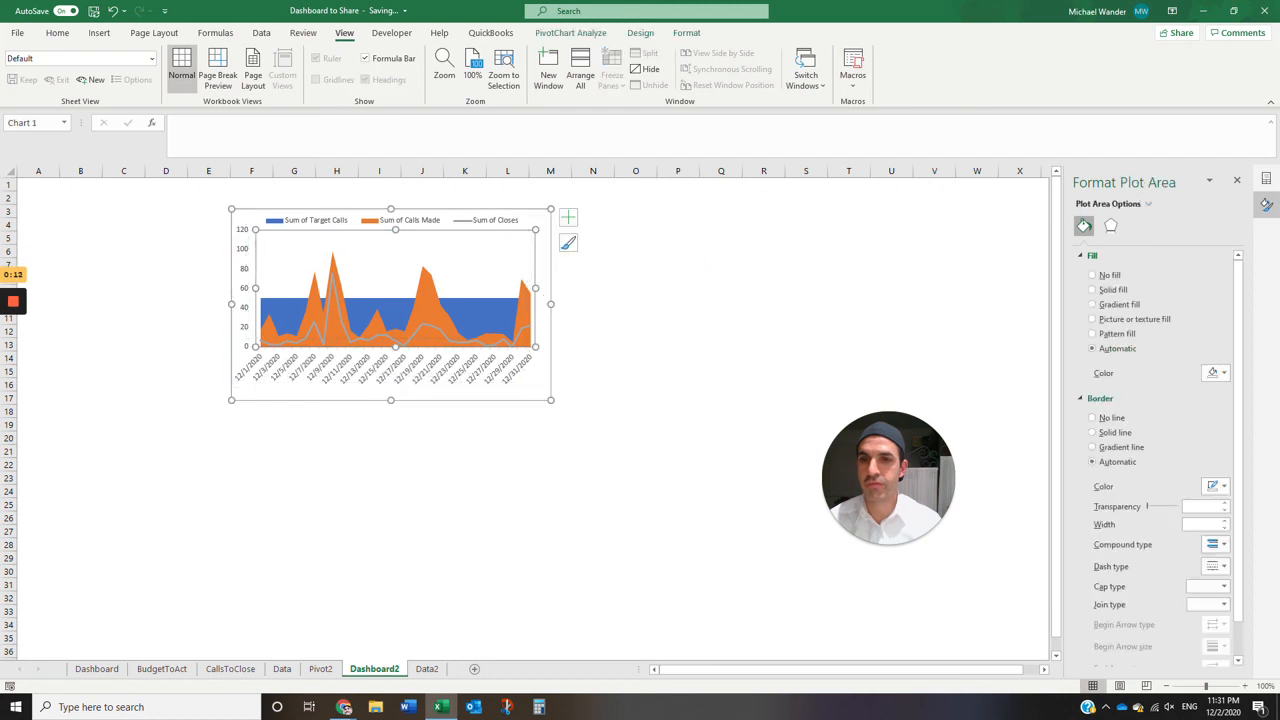
pyautogui.hotkey('ctrl', 'z')
pyautogui.click(593, 264)
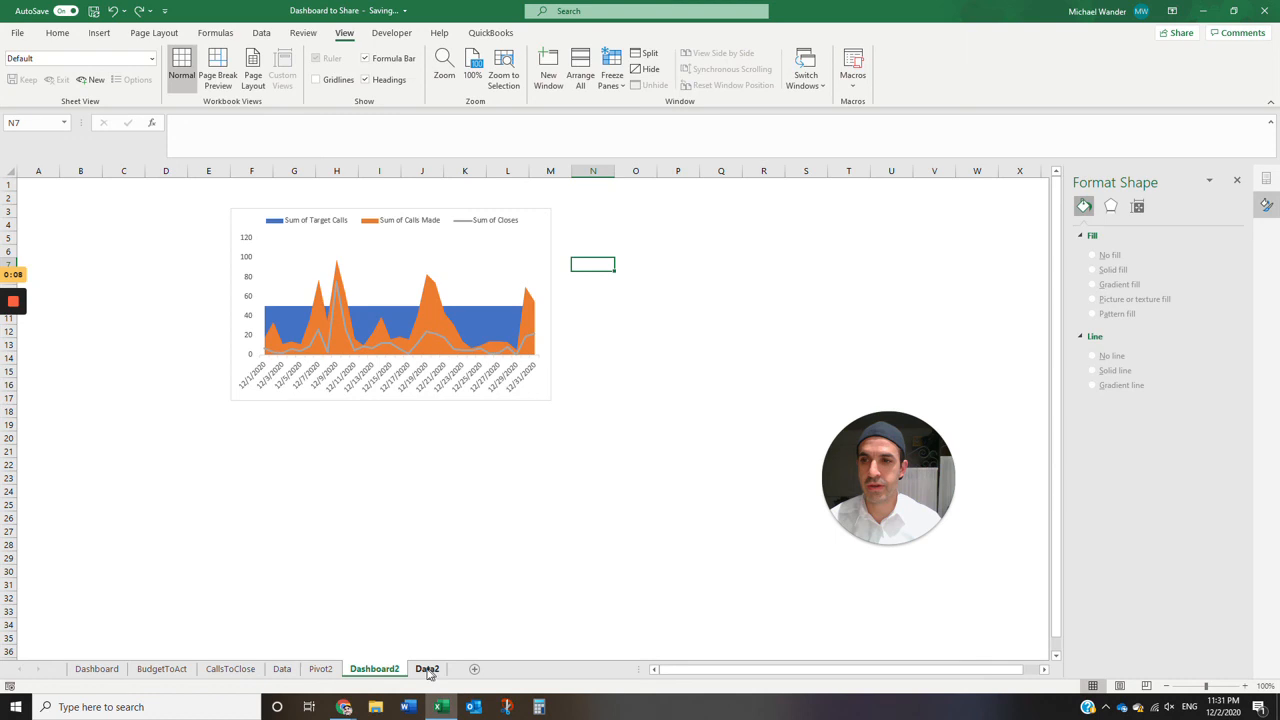
pyautogui.hotkey('ctrl', 'pagedown')
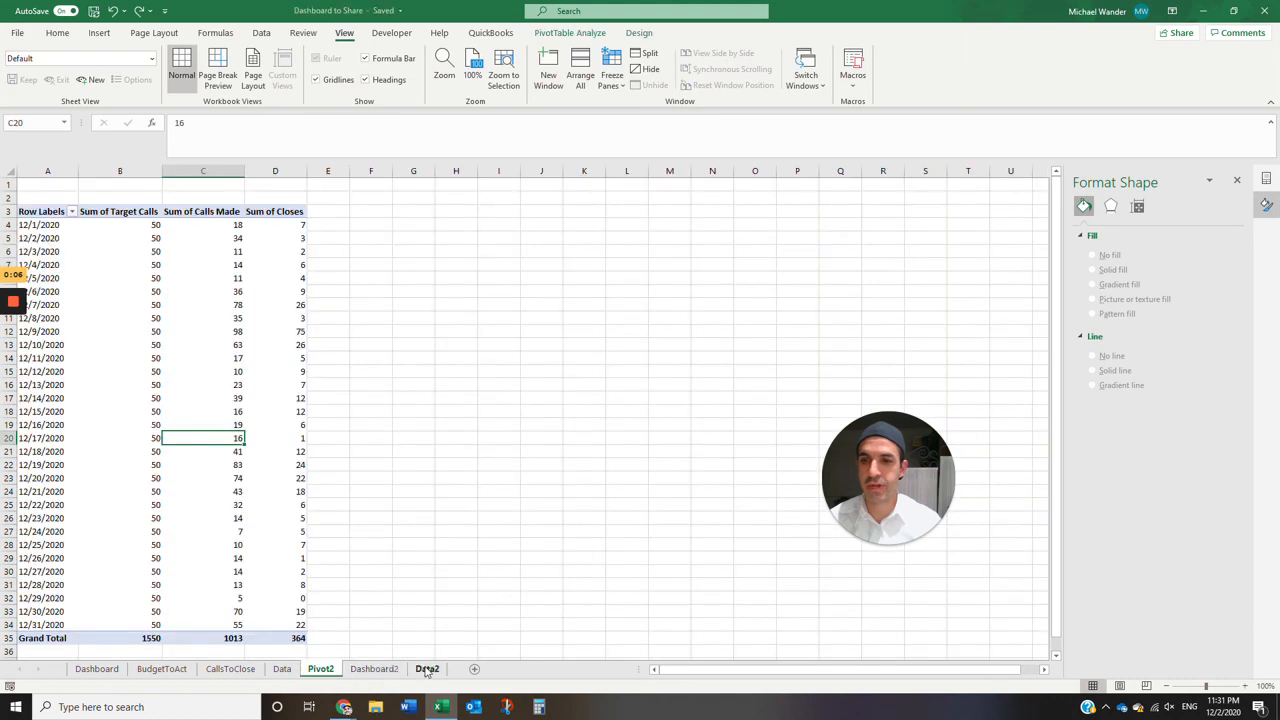
pyautogui.click(320, 669)
pyautogui.click(374, 669)
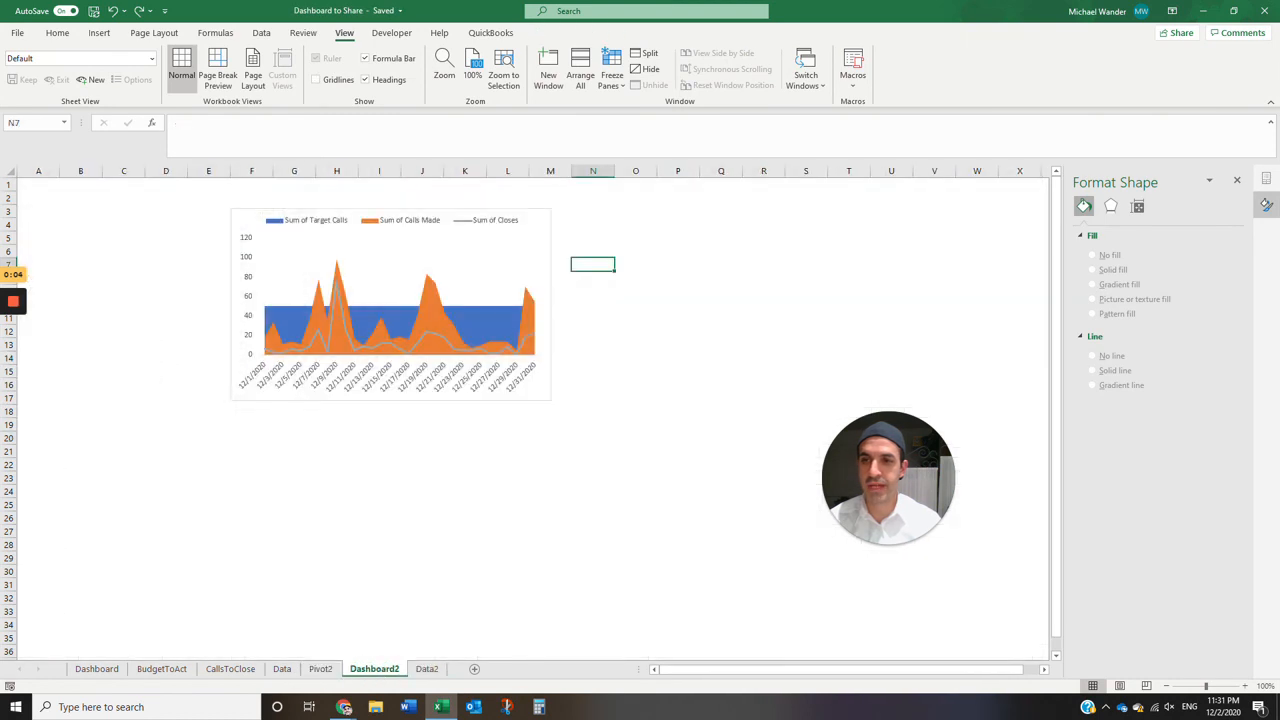